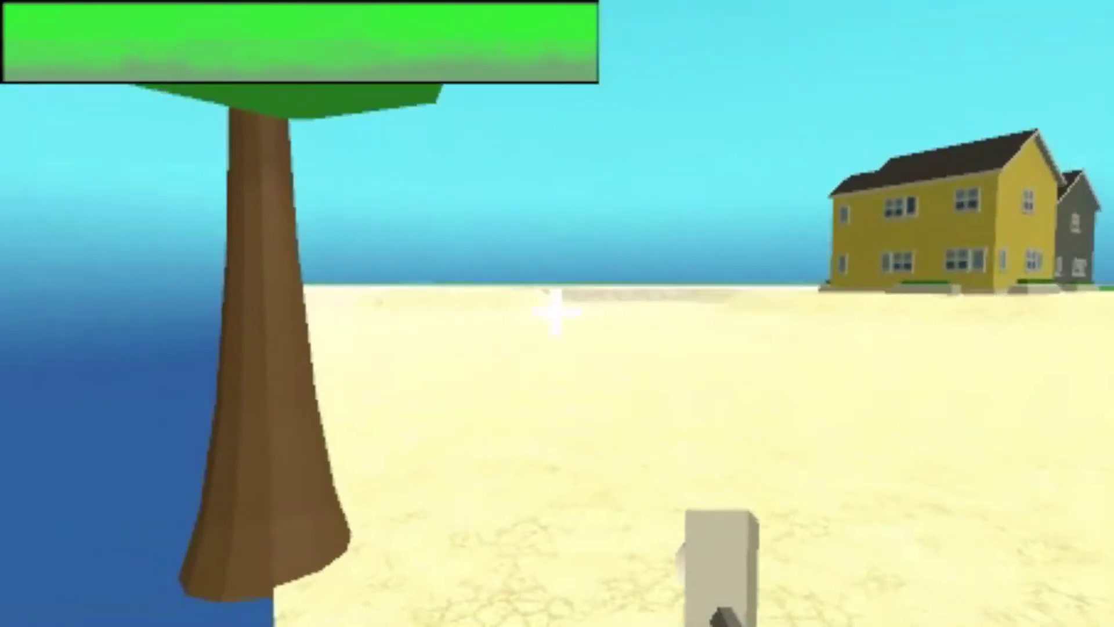
pyautogui.press('w')
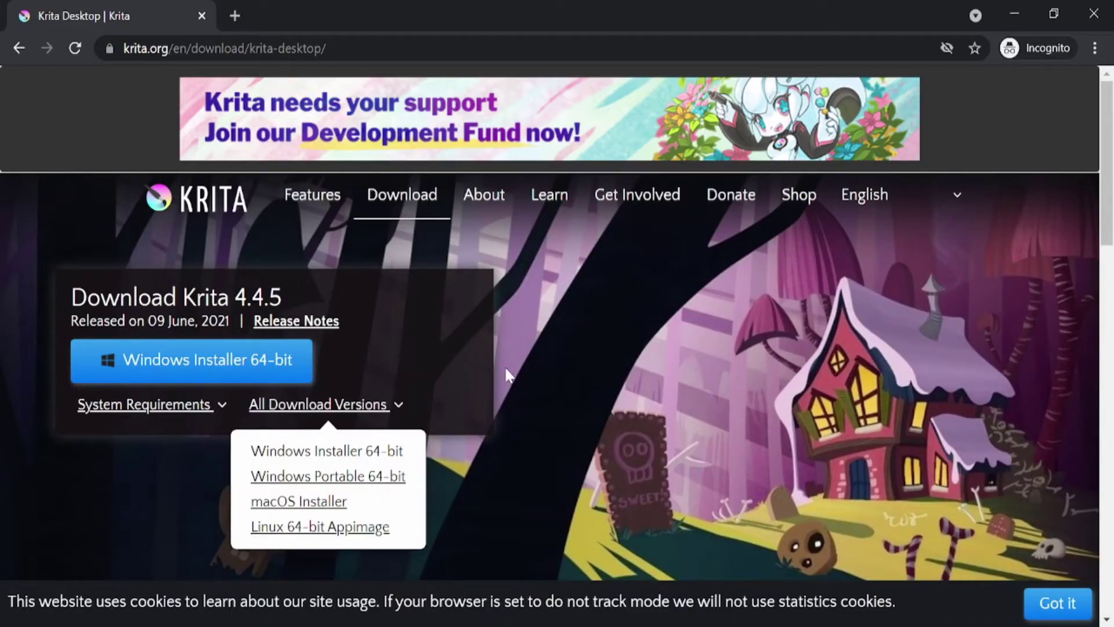
pyautogui.click(397, 409)
pyautogui.scroll(-12, 398, 409)
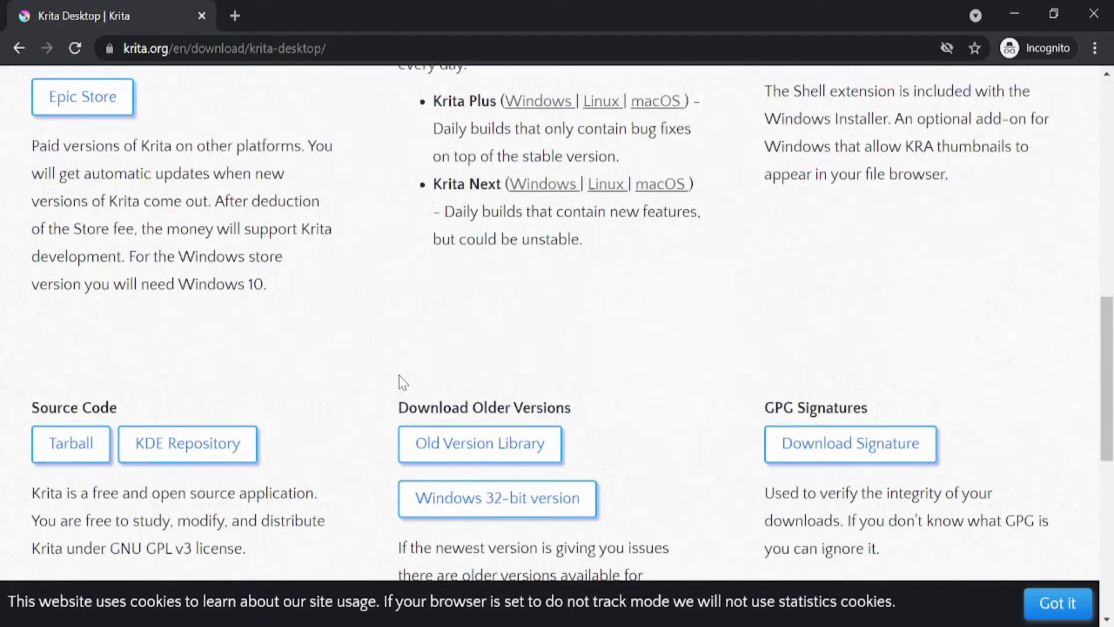
pyautogui.click(477, 353)
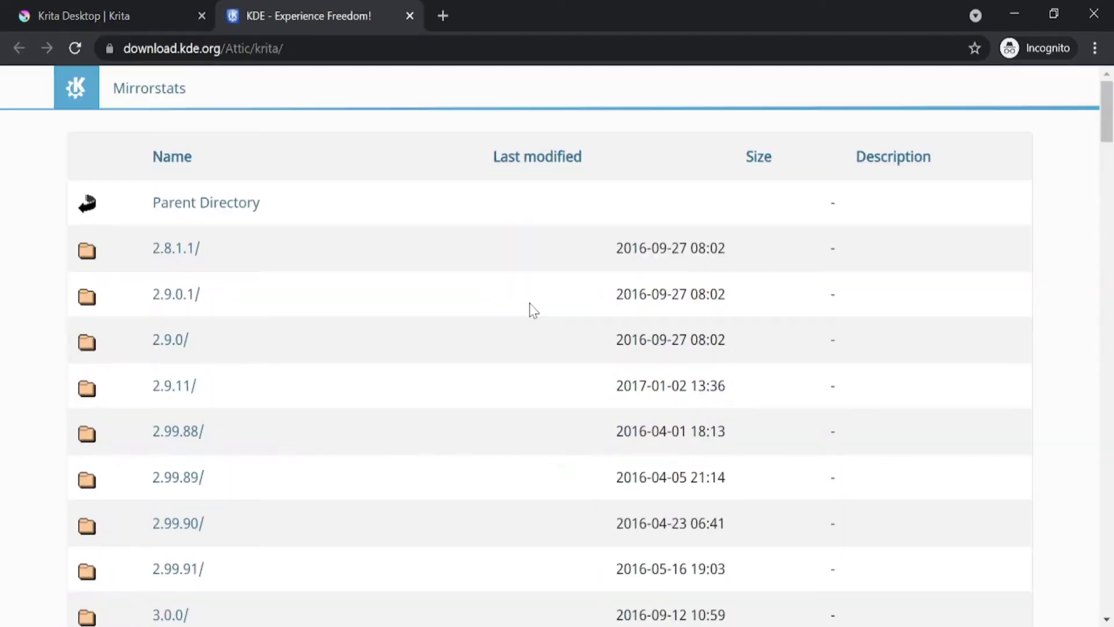
pyautogui.scroll(-5, 278, 336)
pyautogui.scroll(-20, 281, 336)
pyautogui.click(167, 336)
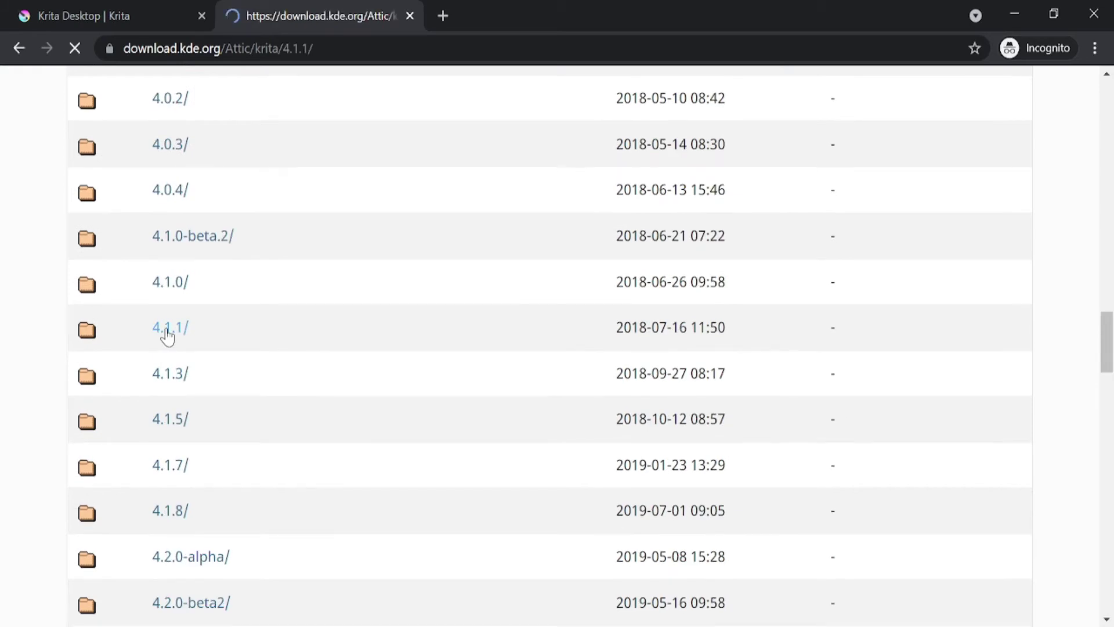
pyautogui.scroll(-5, 347, 193)
pyautogui.scroll(2, 348, 196)
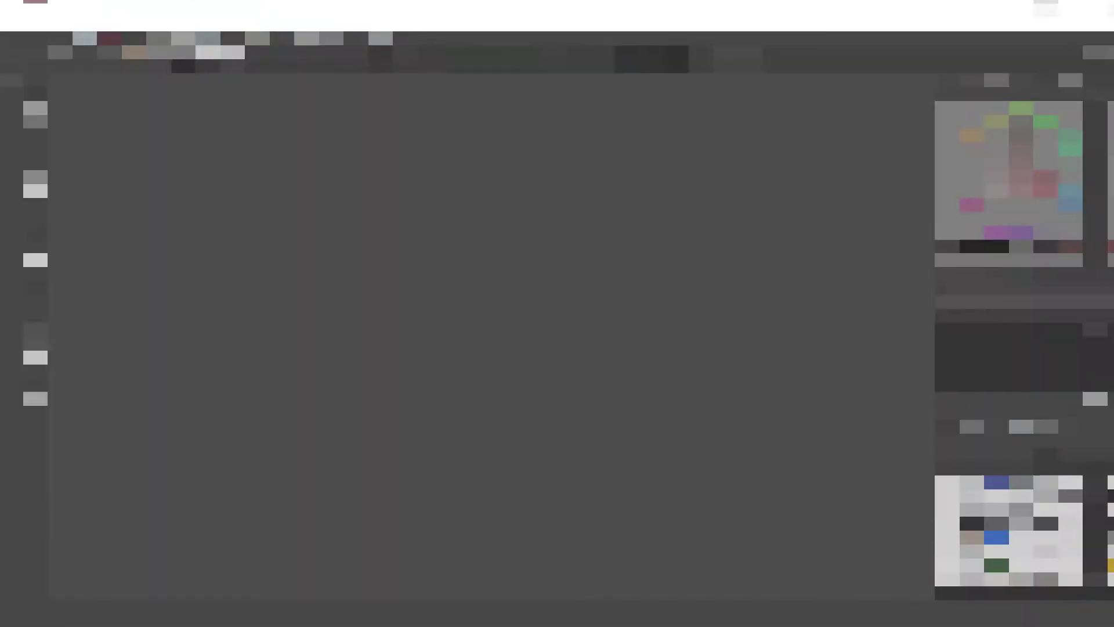
# Switch to Krita and create a custom document 1024 pixels wide and 1024 pixels high.
pyautogui.click(15, 31)
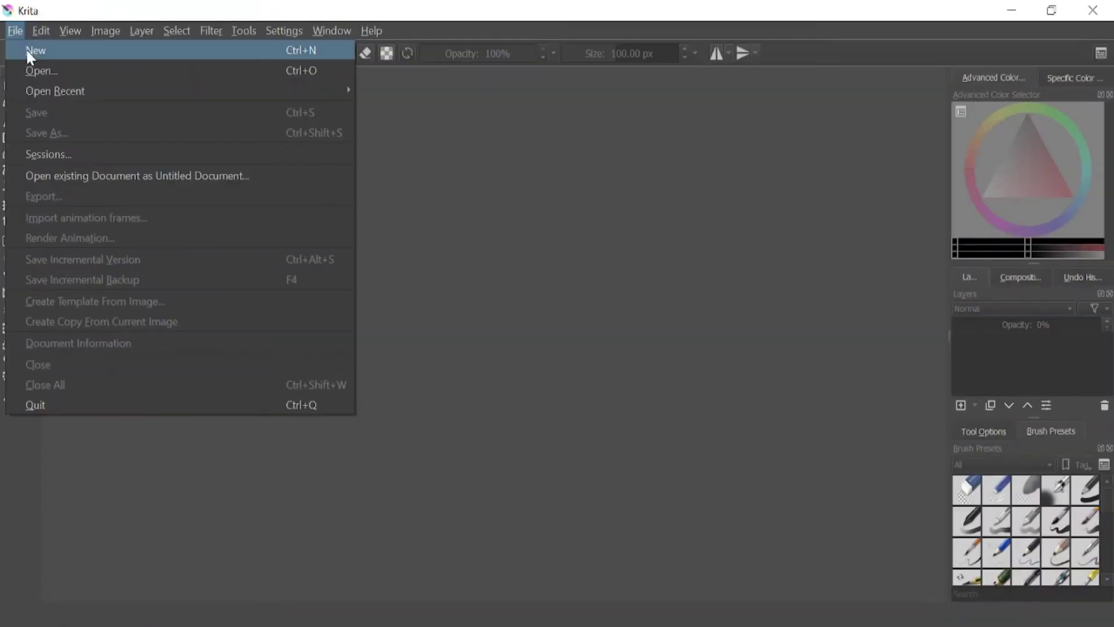
pyautogui.click(27, 50)
pyautogui.click(388, 169)
pyautogui.doubleClick(575, 254)
pyautogui.write('1024')
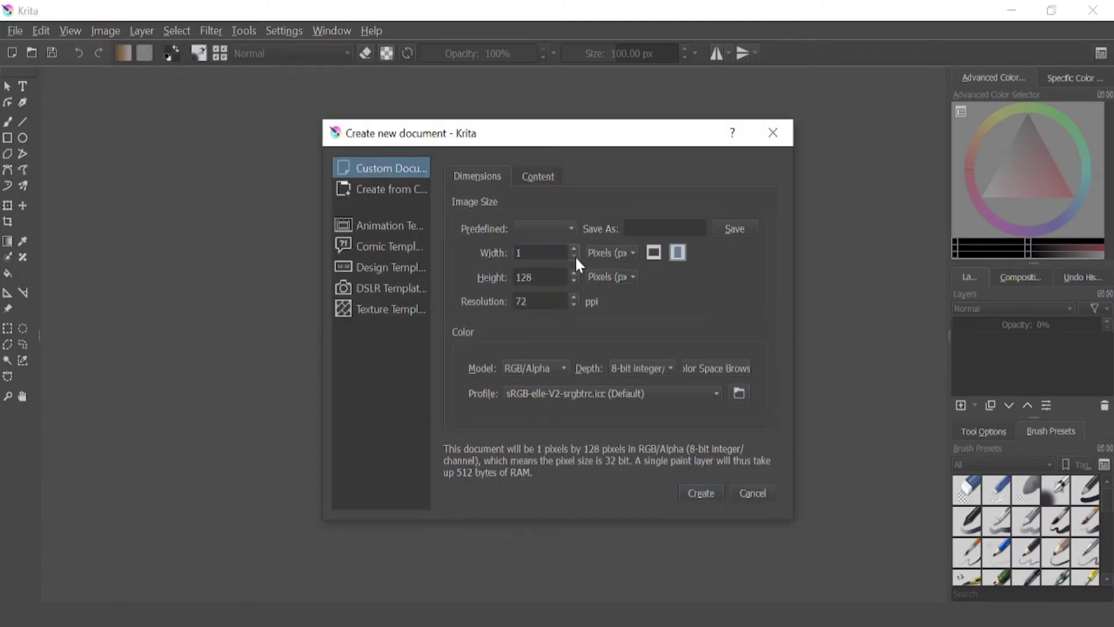
pyautogui.press('Tab')
pyautogui.write('1024')
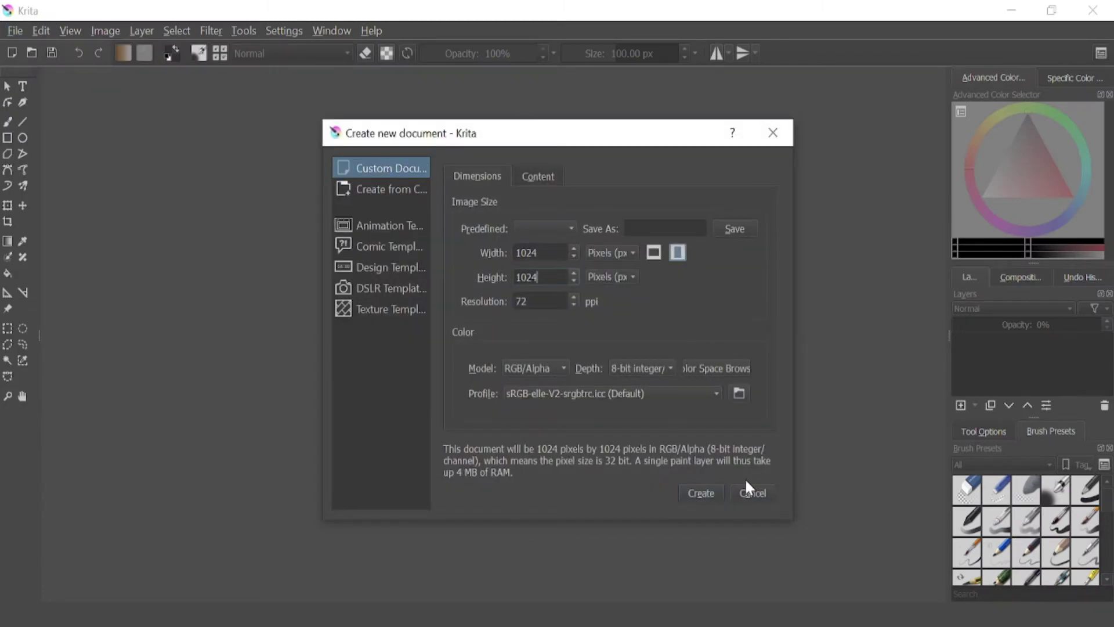
pyautogui.click(701, 493)
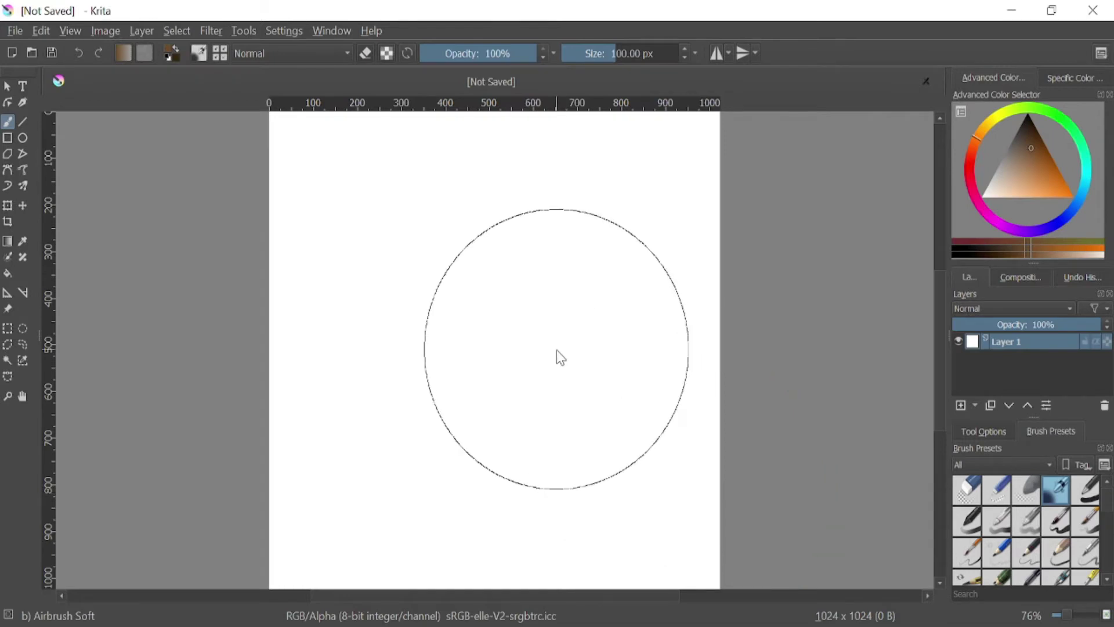
# Try a curved stroke with the Watercolor Texture brush and soften its edges with the Blender Blur brush.
pyautogui.scroll(-3, 556, 350)
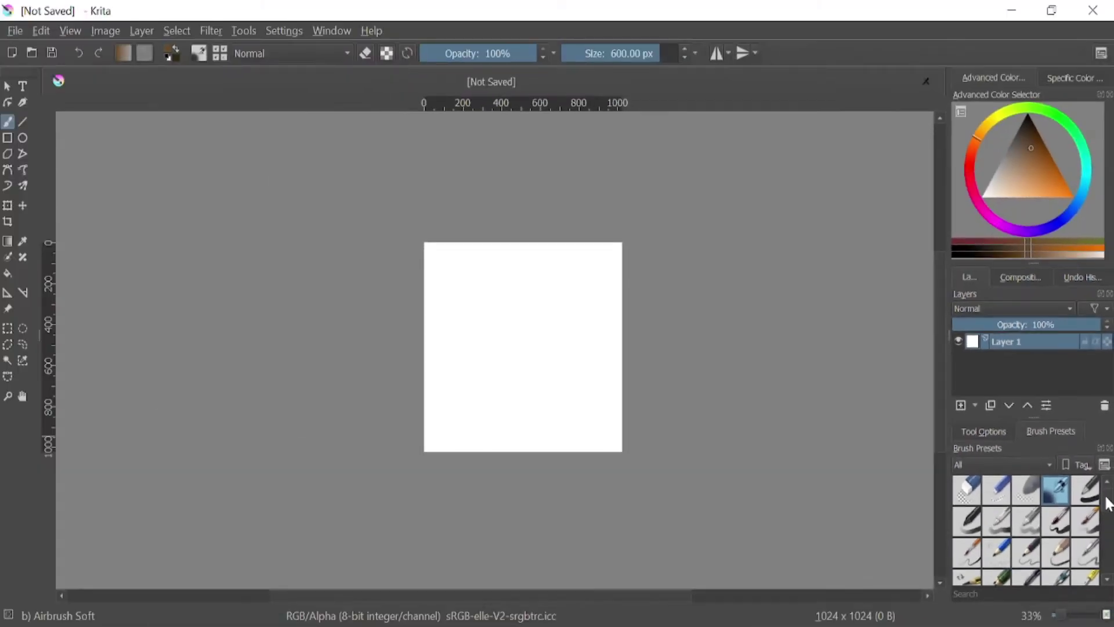
pyautogui.scroll(-3, 1109, 505)
pyautogui.scroll(-3, 1108, 522)
pyautogui.click(1027, 490)
pyautogui.moveTo(543, 285); pyautogui.dragTo(557, 426)
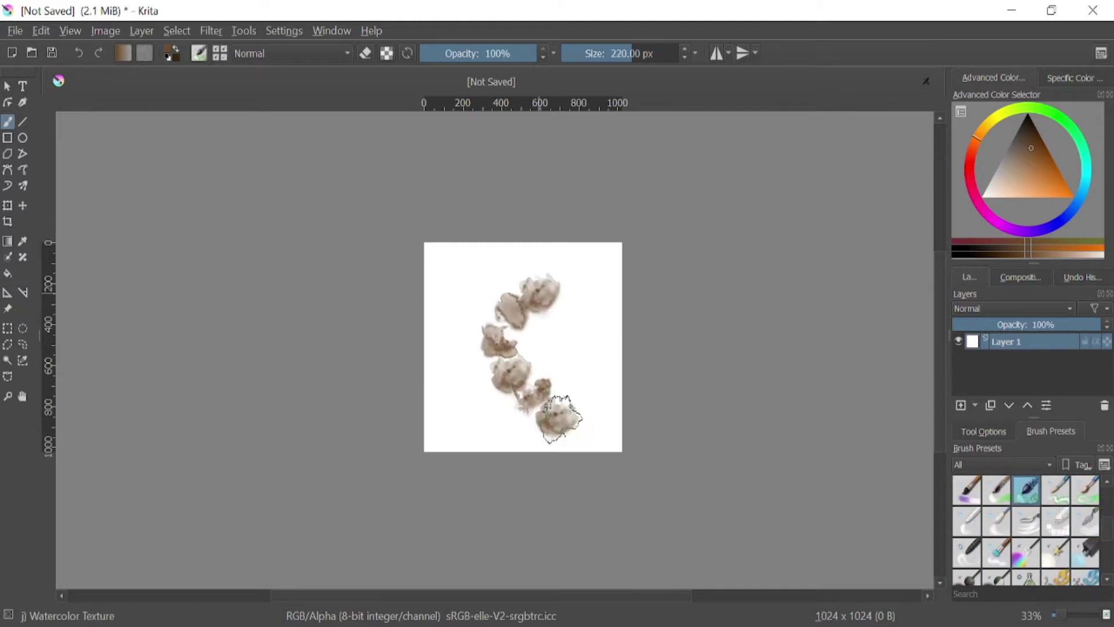
pyautogui.click(993, 530)
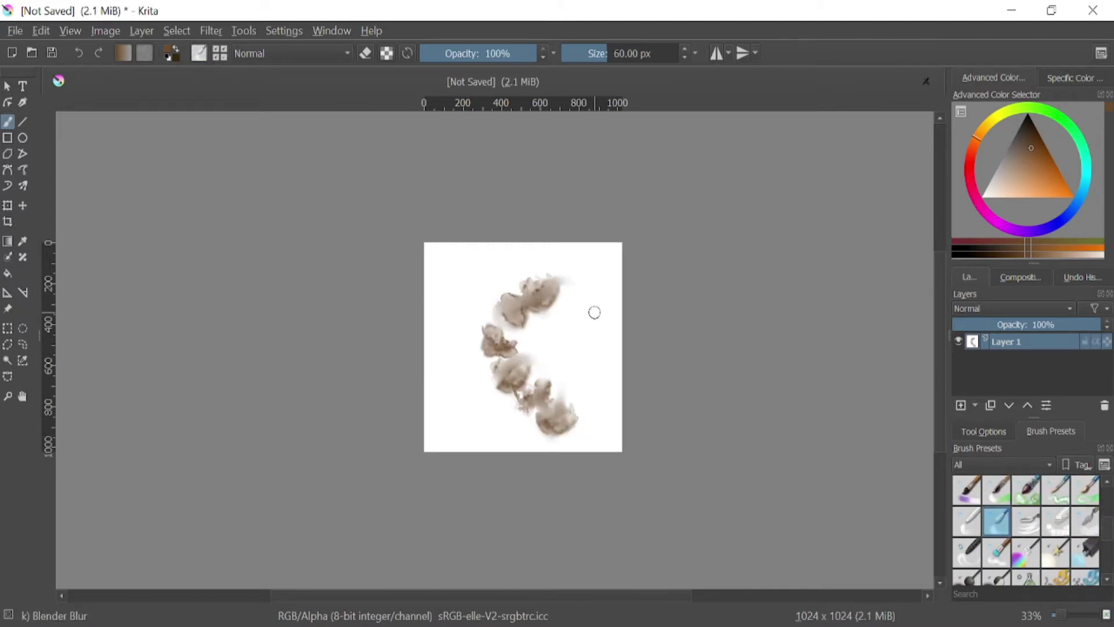
# Return to the Airbrush Soft preset and undo the test strokes on the canvas.
pyautogui.scroll(5, 1045, 510)
pyautogui.click(1054, 490)
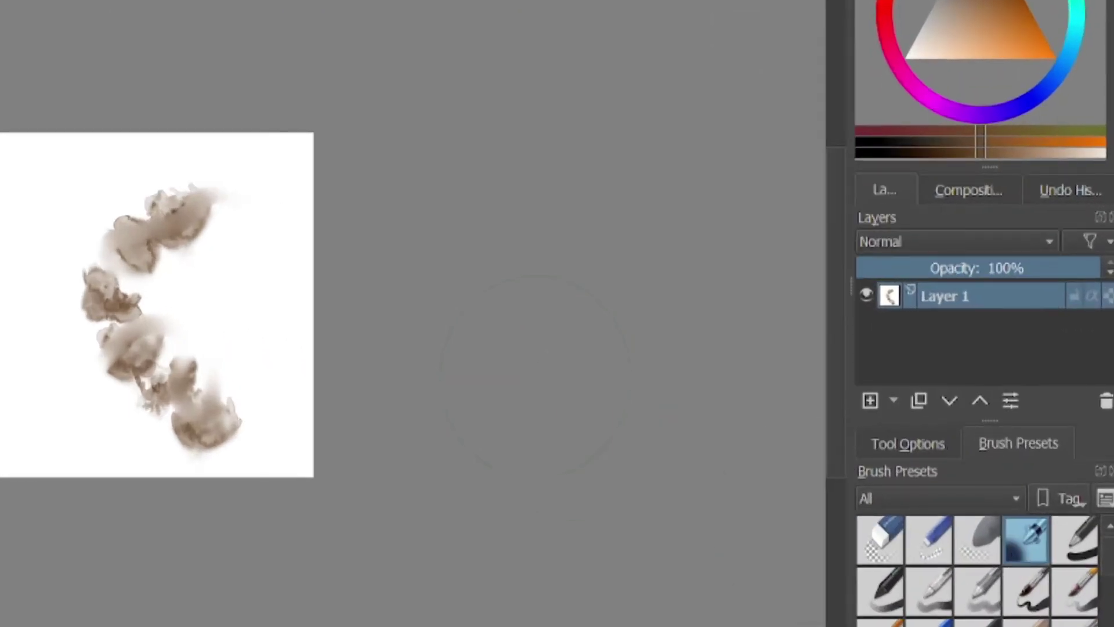
pyautogui.hotkey('ctrl', 'z')
pyautogui.hotkey('ctrl', 'z')
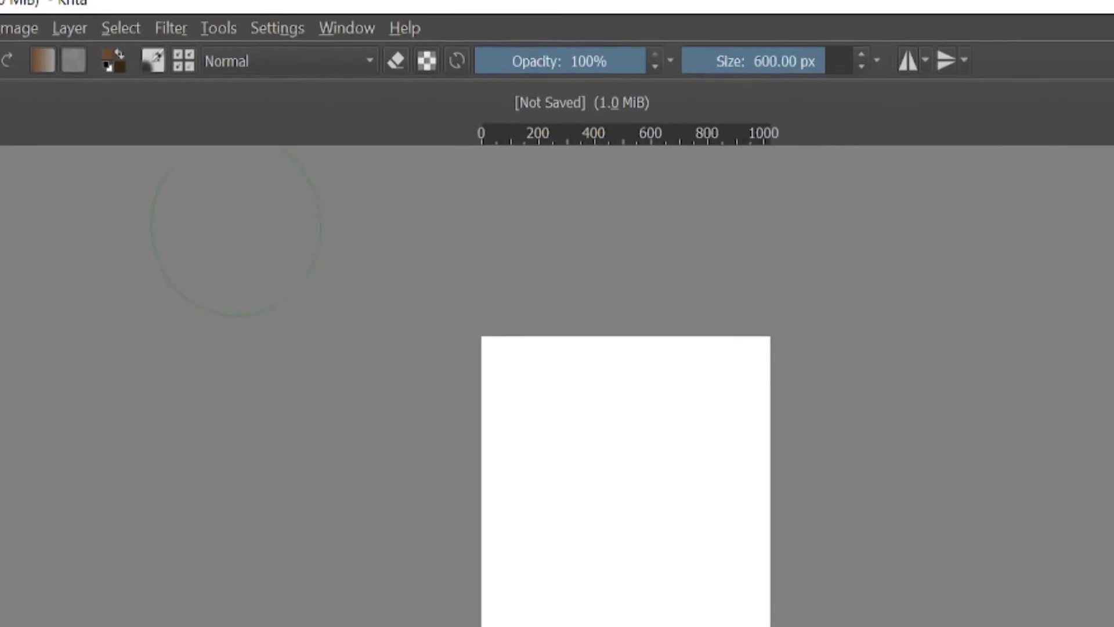
# Import clouds.abr from the Krita Brushes folder into the predefined tips of the Airbrush Soft brush.
pyautogui.click(142, 69)
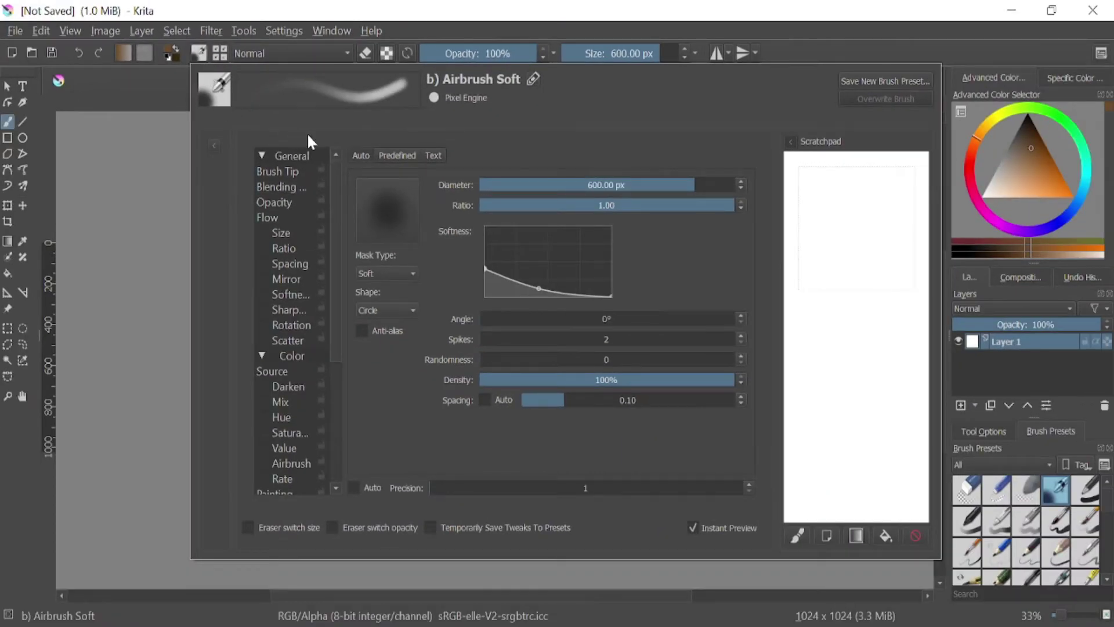
pyautogui.click(388, 157)
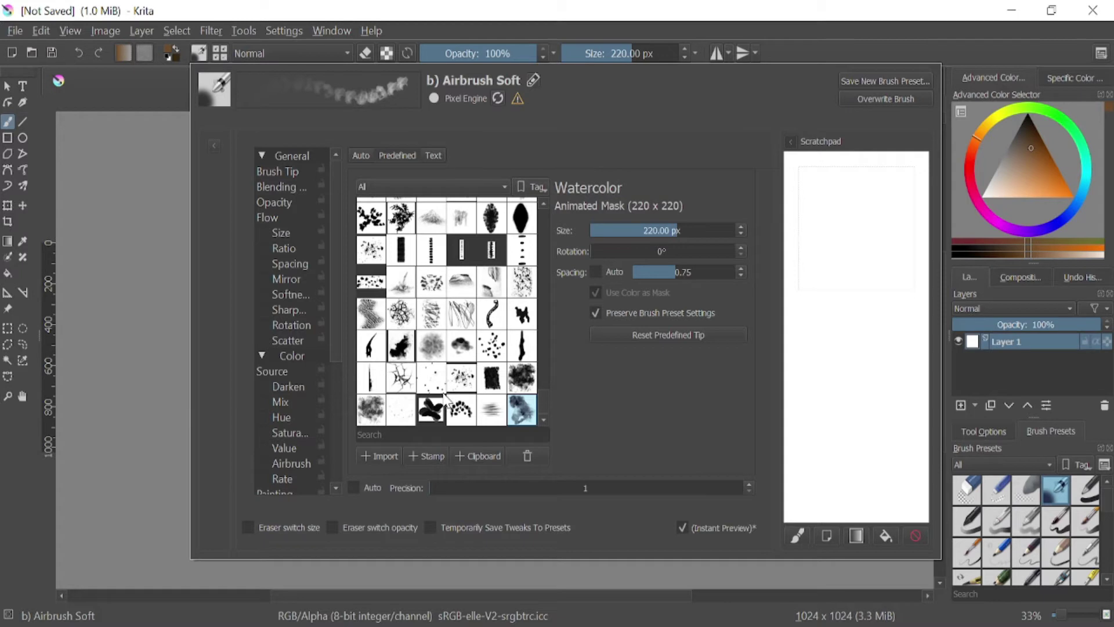
pyautogui.click(388, 455)
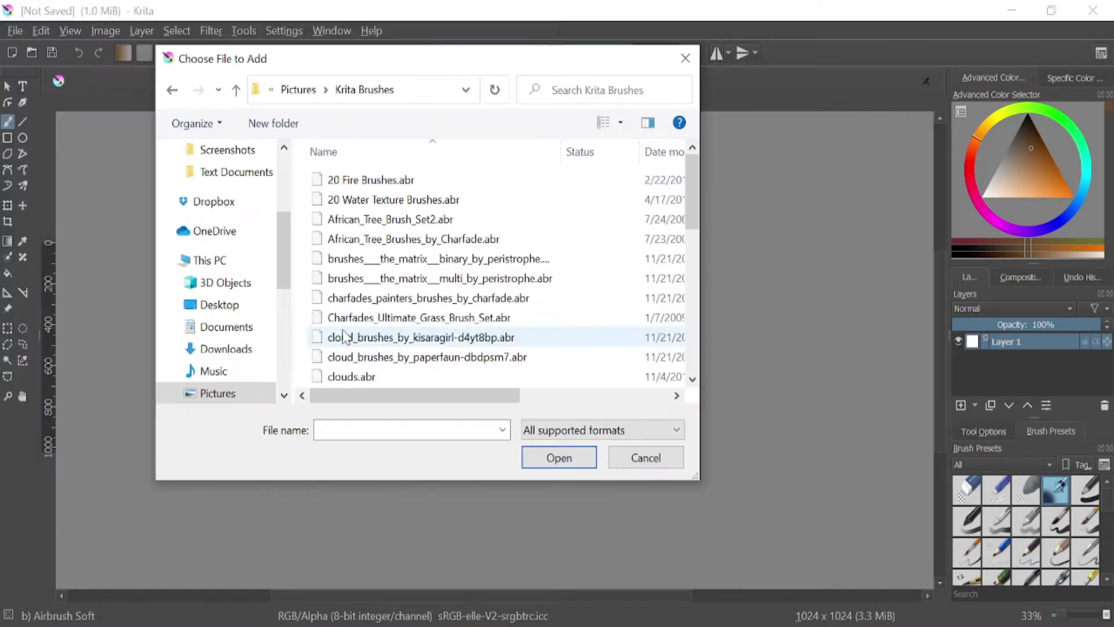
pyautogui.moveTo(696, 478); pyautogui.dragTo(845, 620)
pyautogui.scroll(-5, 704, 298)
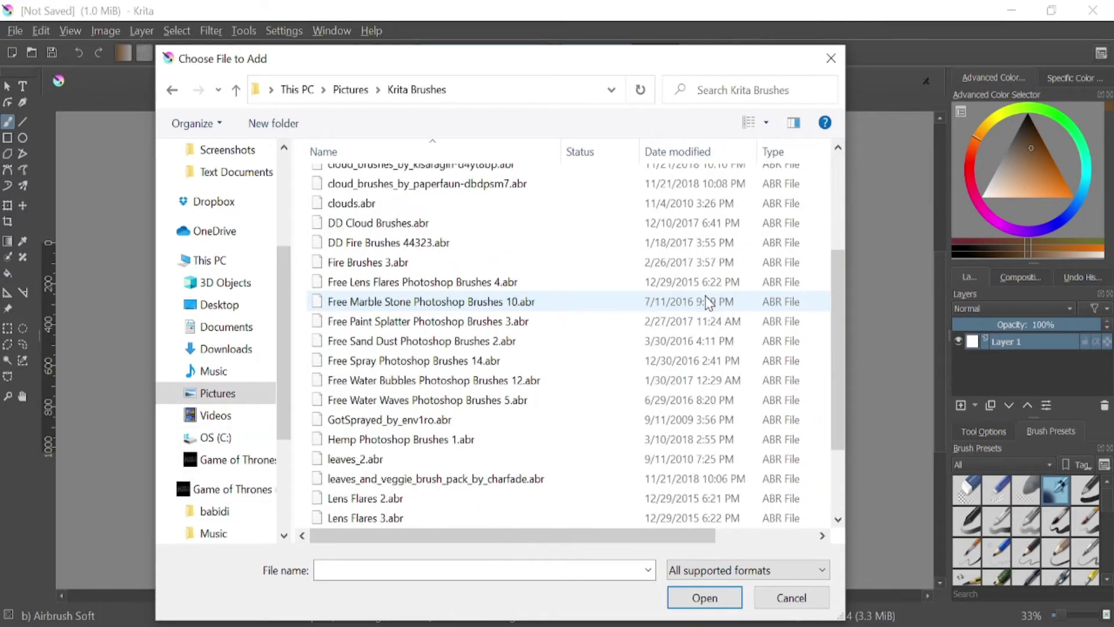
pyautogui.scroll(5, 708, 301)
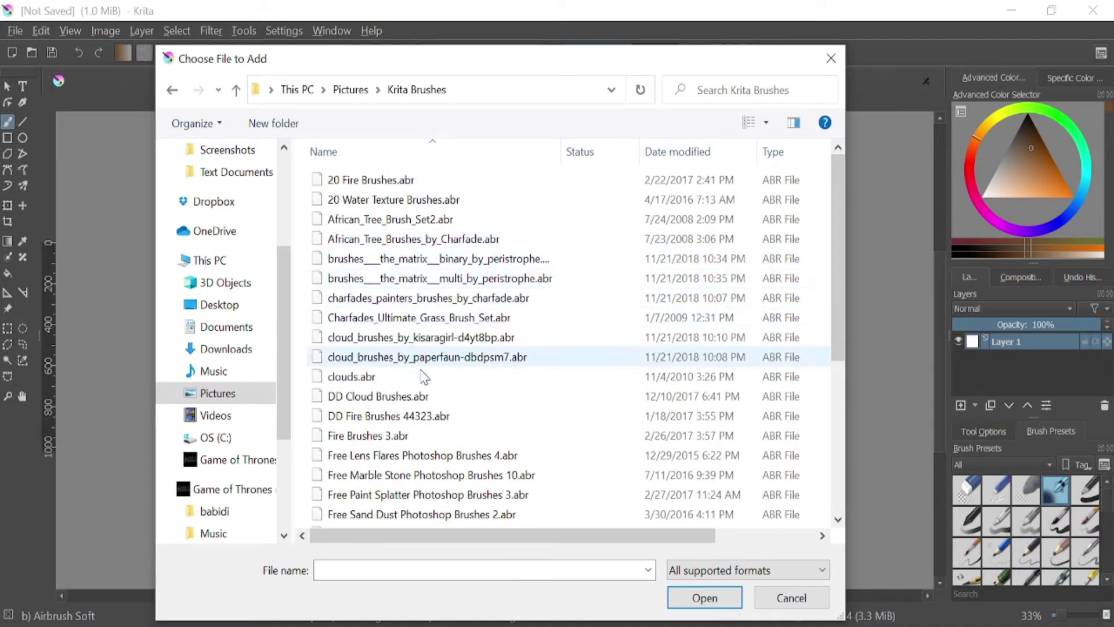
pyautogui.click(598, 377)
pyautogui.click(718, 605)
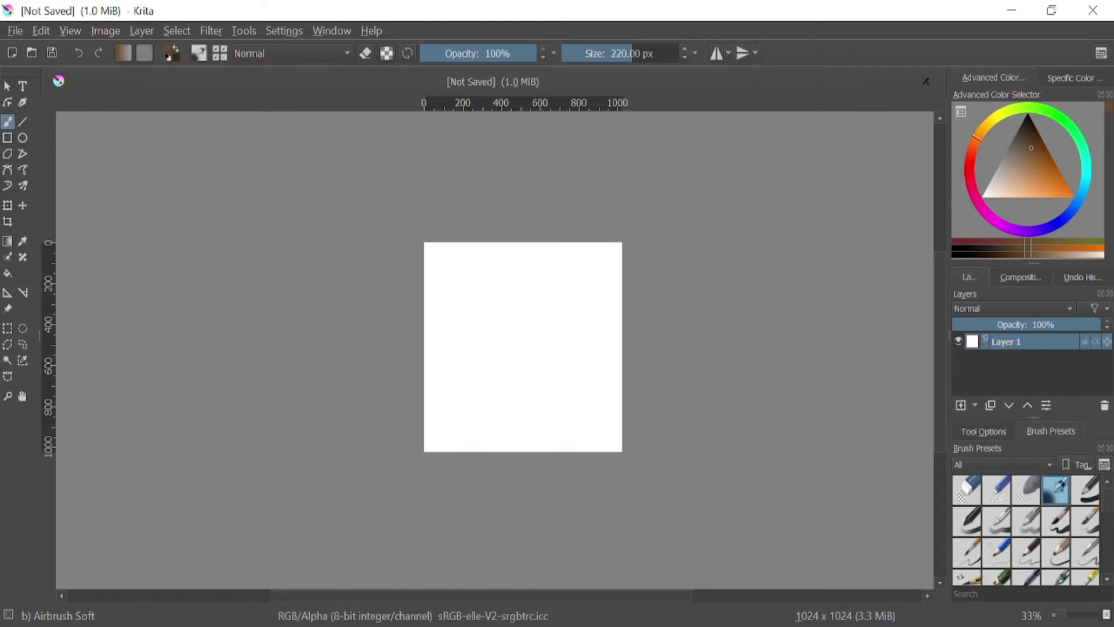
# Choose the predefined smoke tip for the airbrush and test it with a few dabs on the scratchpad.
pyautogui.click(199, 54)
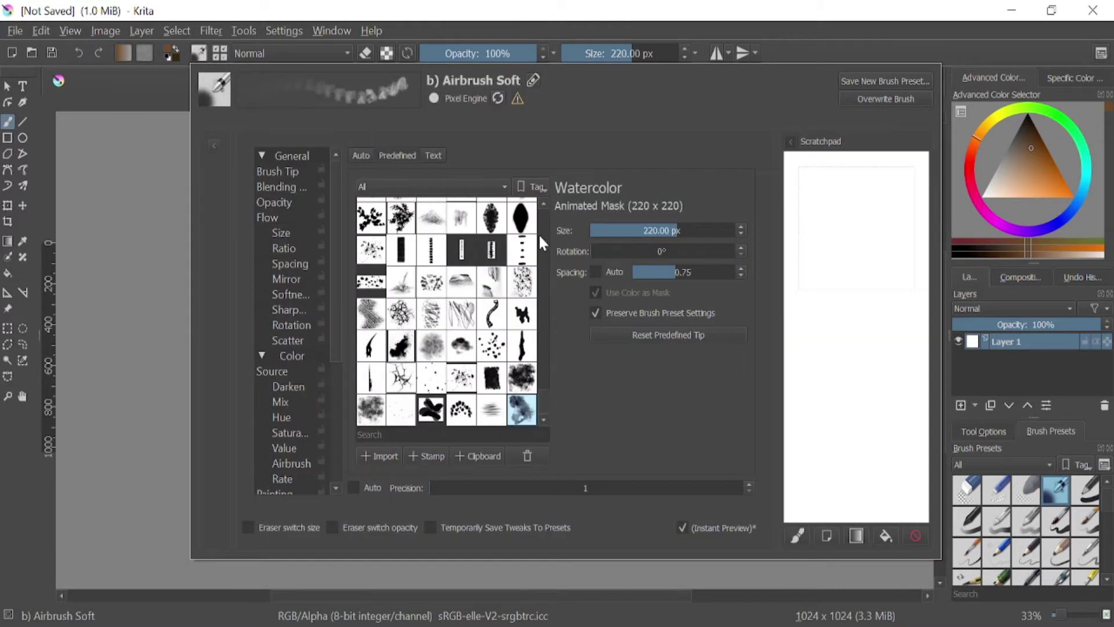
pyautogui.moveTo(541, 395); pyautogui.dragTo(553, 252)
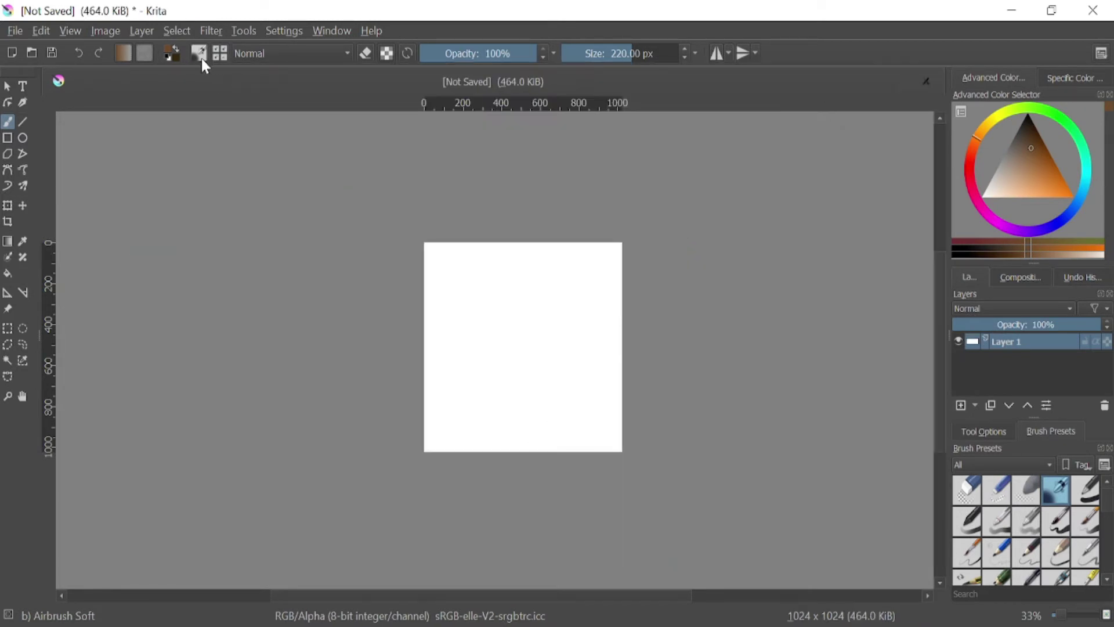
pyautogui.click(200, 56)
pyautogui.scroll(-5, 499, 334)
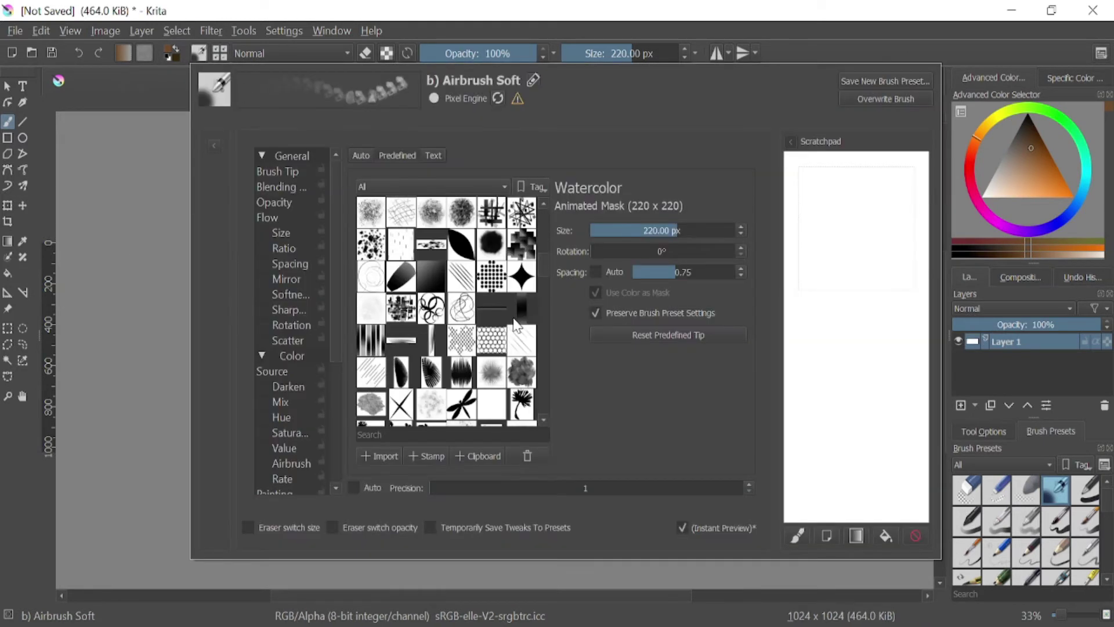
pyautogui.scroll(-5, 499, 334)
pyautogui.click(429, 367)
pyautogui.click(820, 231)
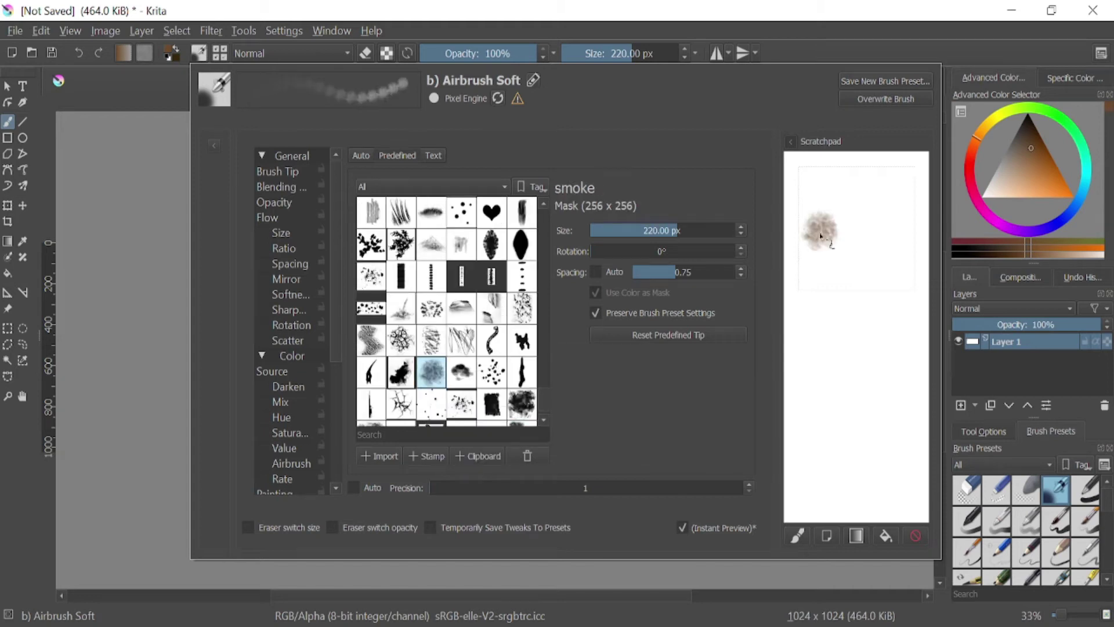
pyautogui.click(863, 235)
pyautogui.click(834, 327)
pyautogui.press('Escape')
# Set the brush size to 391.16 px and fill Layer 1 with dark brown in wrap-around mode.
pyautogui.press('w')
pyautogui.moveTo(635, 54); pyautogui.dragTo(647, 55)
pyautogui.click(1027, 141)
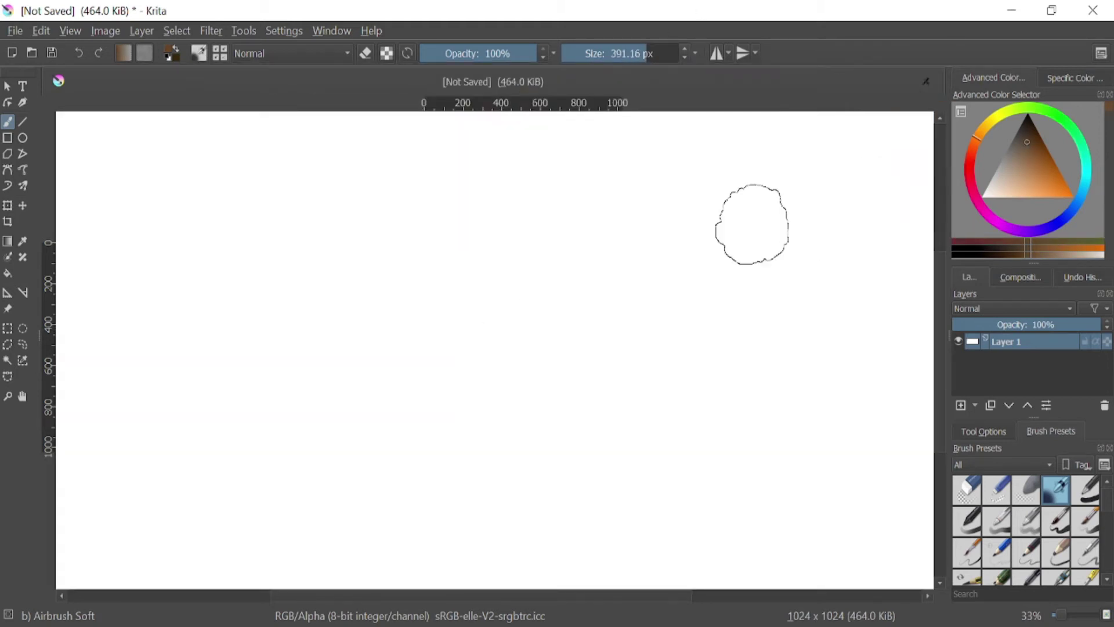
pyautogui.press('f')
pyautogui.click(567, 274)
# On a new layer, stamp lighter grey-brown smoke patches using brush sizes of 391.16, 33.81 and 155.12 px.
pyautogui.press('Insert')
pyautogui.press('b')
pyautogui.click(552, 192)
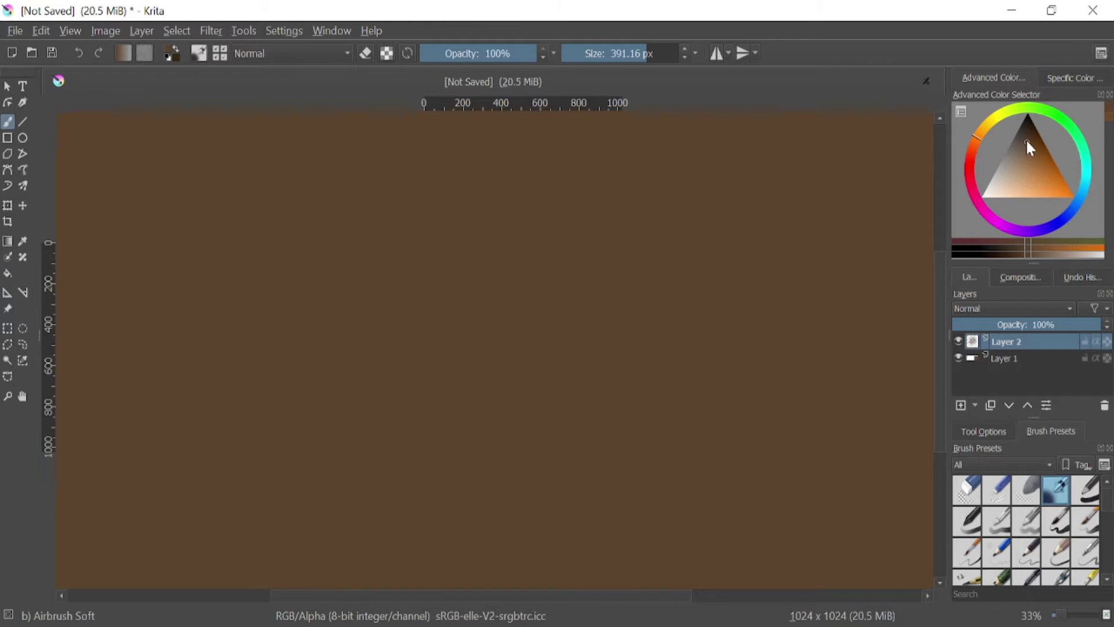
pyautogui.click(1022, 150)
pyautogui.click(561, 148)
pyautogui.click(464, 218)
pyautogui.click(600, 53)
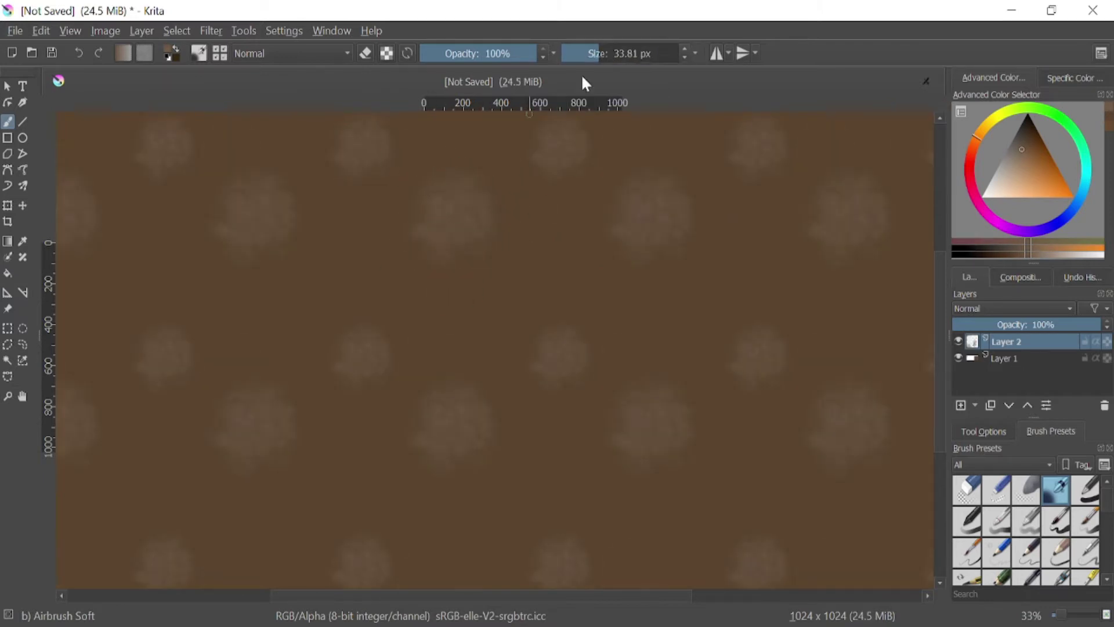
pyautogui.click(521, 297)
pyautogui.click(624, 54)
pyautogui.click(600, 288)
pyautogui.click(645, 295)
# Add another layer and paint warm brown smoke texture across the canvas with the brush enlarged to about 495 px.
pyautogui.press('Insert')
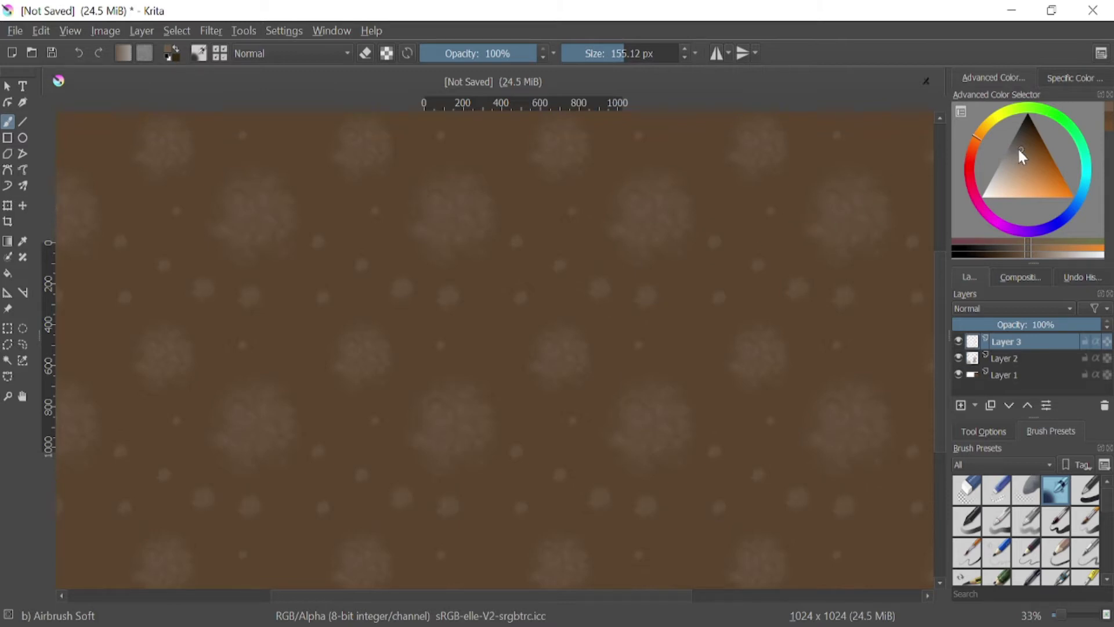
pyautogui.click(1027, 166)
pyautogui.press(']')
pyautogui.press(']')
pyautogui.press(']')
pyautogui.press(']')
pyautogui.moveTo(392, 117)
pyautogui.mouseDown()
pyautogui.moveTo(224, 150)
pyautogui.moveTo(112, 279)
pyautogui.moveTo(465, 262)
pyautogui.mouseUp()
# Move Layer 3 below Layer 2, and stamp pale tan smoke patches on a new layer directly above Layer 1.
pyautogui.moveTo(1004, 358)
pyautogui.mouseDown()
pyautogui.moveTo(994, 369)
pyautogui.moveTo(1002, 379)
pyautogui.mouseUp()
pyautogui.click(1012, 177)
pyautogui.press('Insert')
pyautogui.click(847, 263)
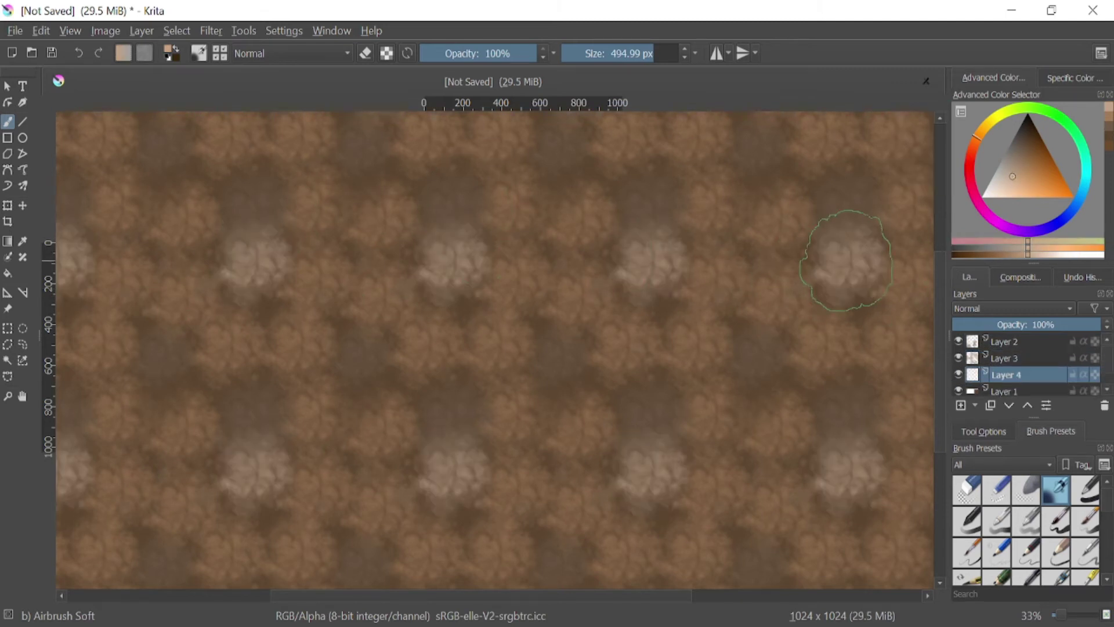
pyautogui.click(330, 388)
pyautogui.click(262, 343)
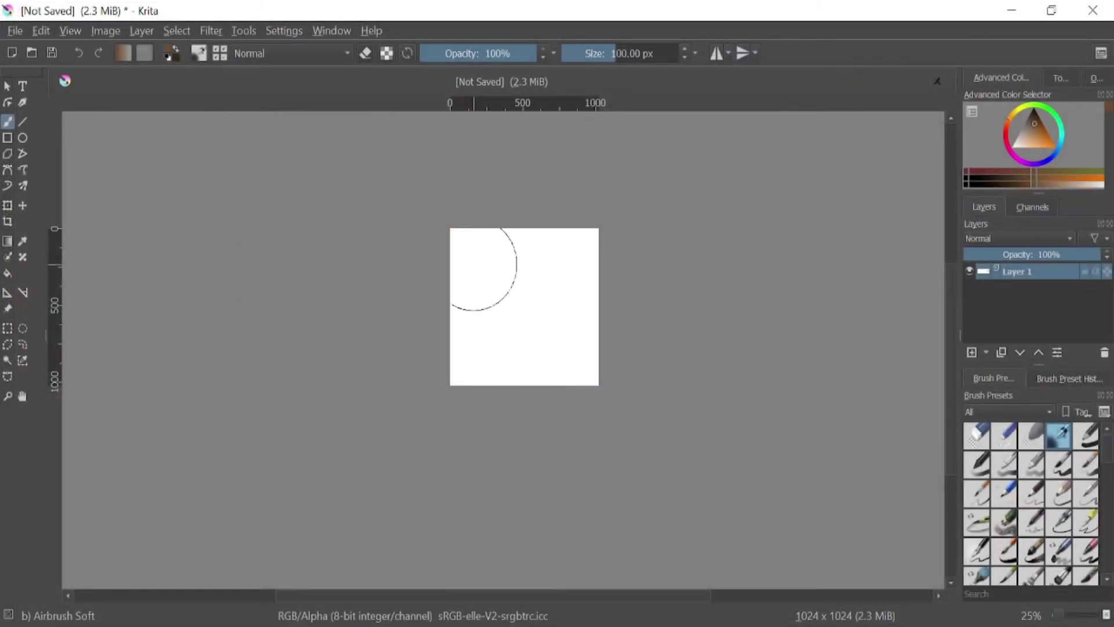
# In the blank document, turn on wrap-around mode, fill Layer 1 with brown #9d6a3b and return to the brush tool.
pyautogui.press('w')
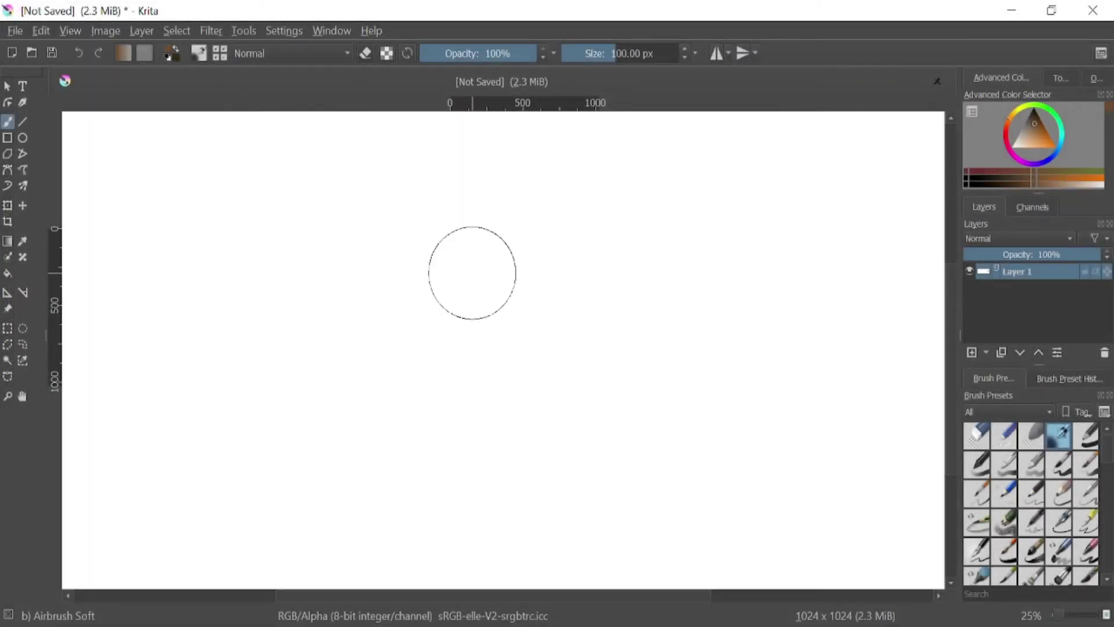
pyautogui.press('f')
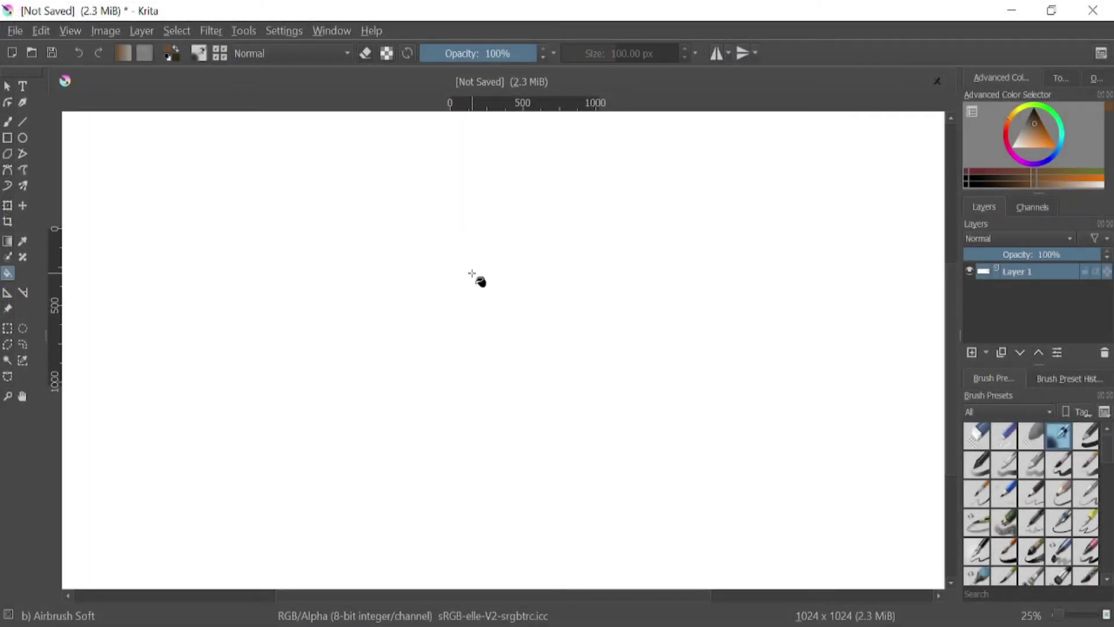
pyautogui.click(173, 53)
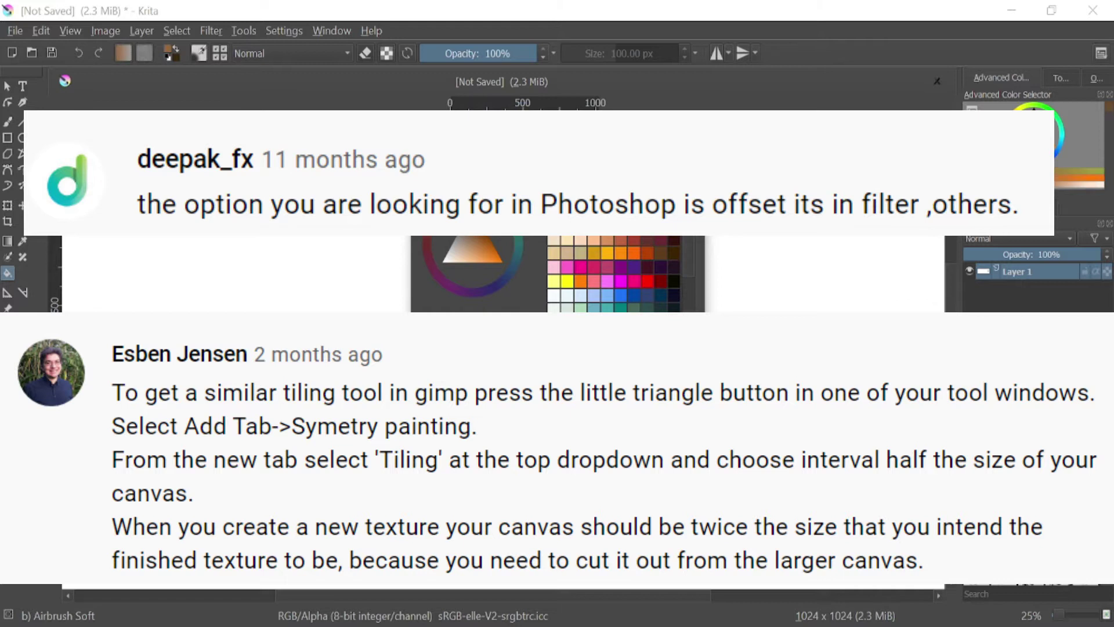
pyautogui.click(569, 368)
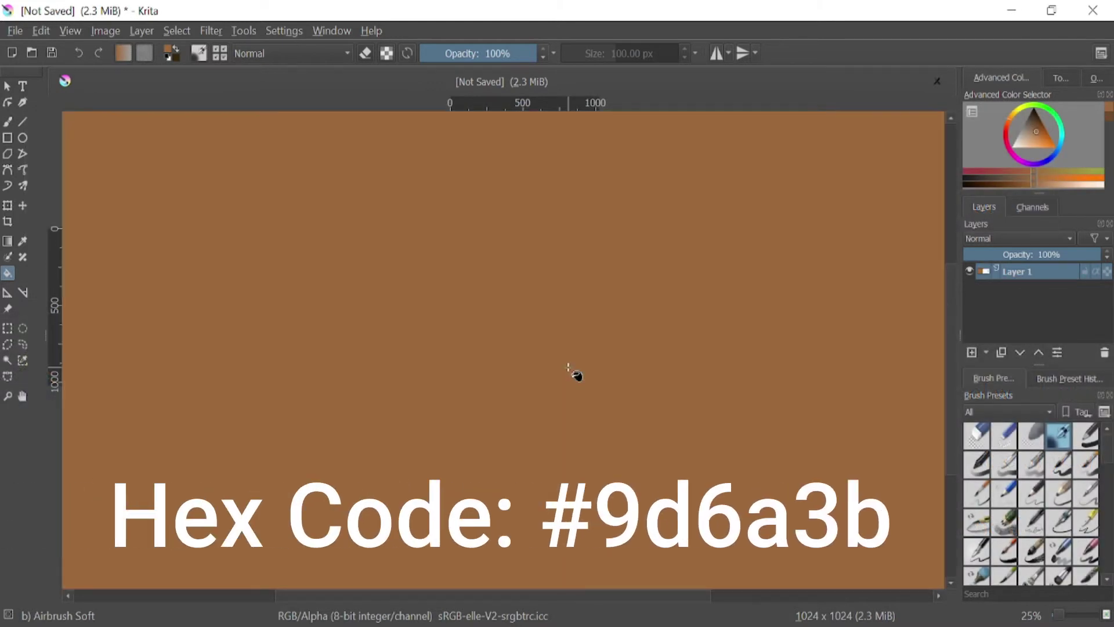
pyautogui.press('b')
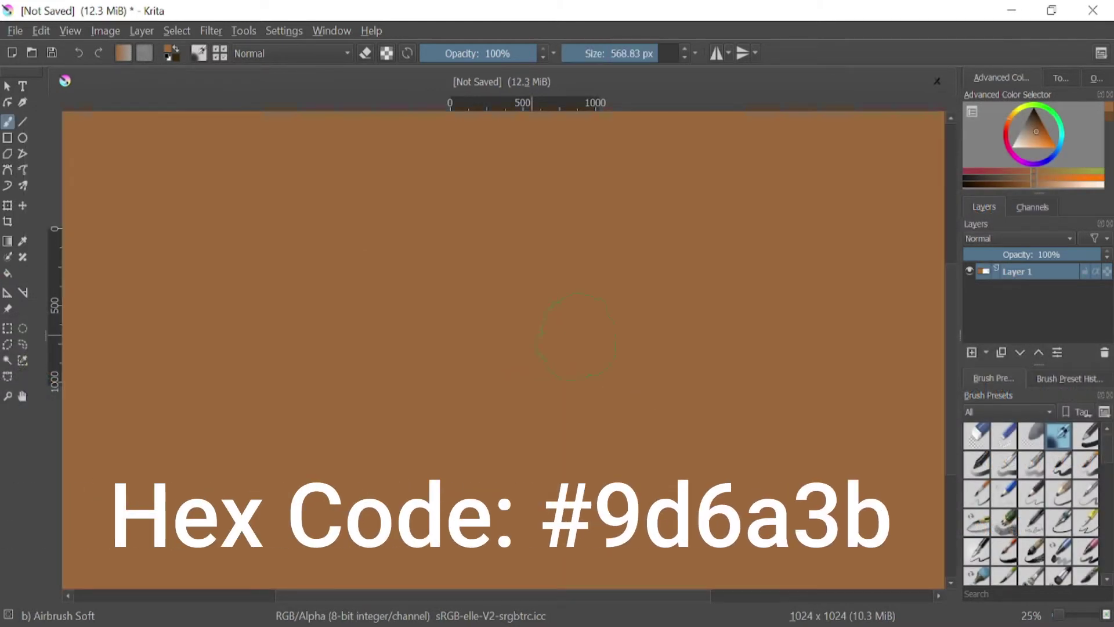
# Switch the Airbrush Soft tip to the auto-generated soft circle, test it on the scratchpad and clear the test stroke.
pyautogui.click(199, 53)
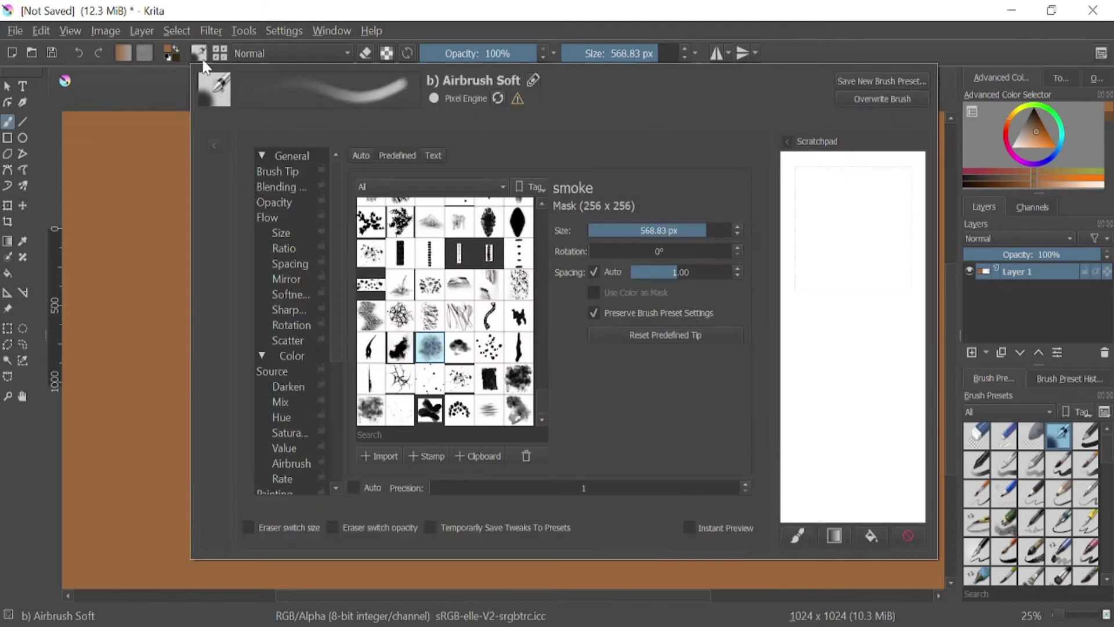
pyautogui.scroll(15, 458, 299)
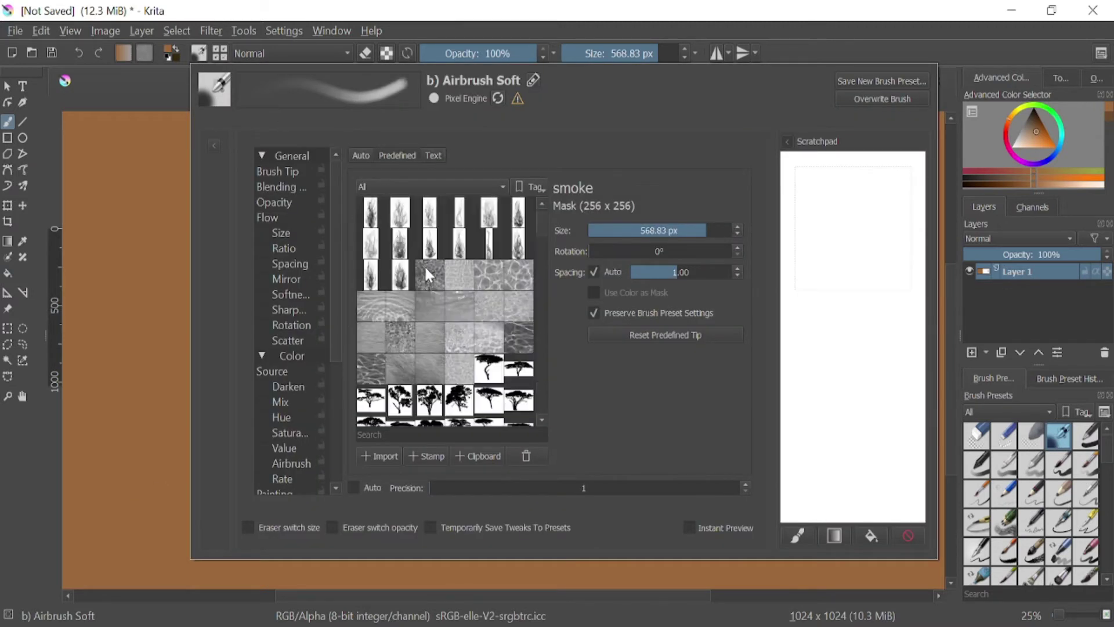
pyautogui.click(361, 155)
pyautogui.moveTo(834, 223)
pyautogui.mouseDown()
pyautogui.moveTo(858, 392)
pyautogui.moveTo(836, 464)
pyautogui.mouseUp()
pyautogui.click(906, 536)
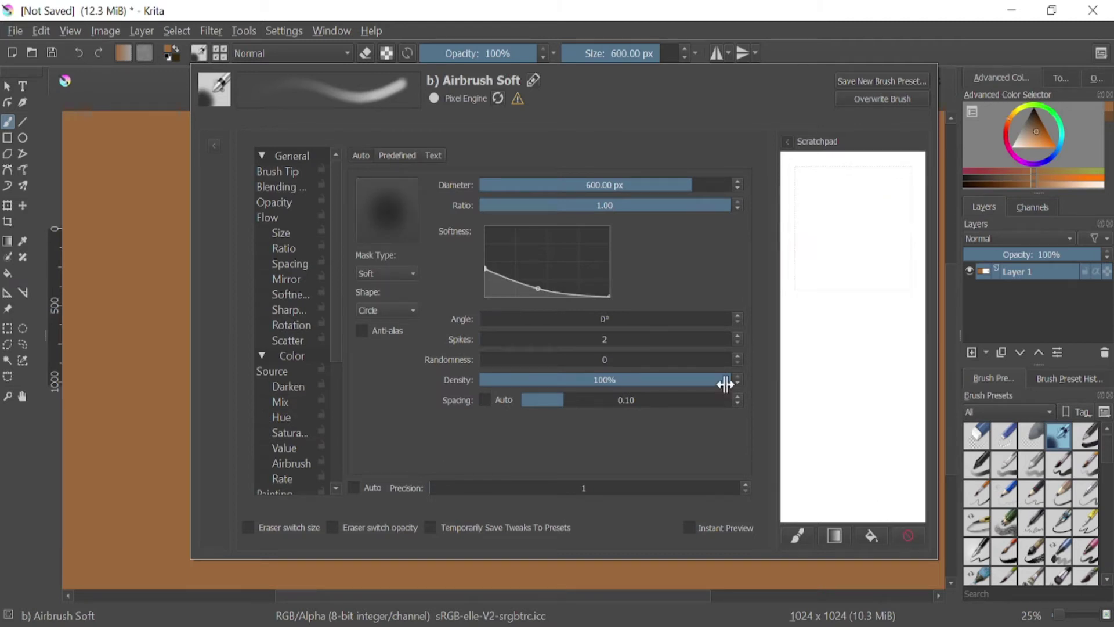
pyautogui.click(656, 8)
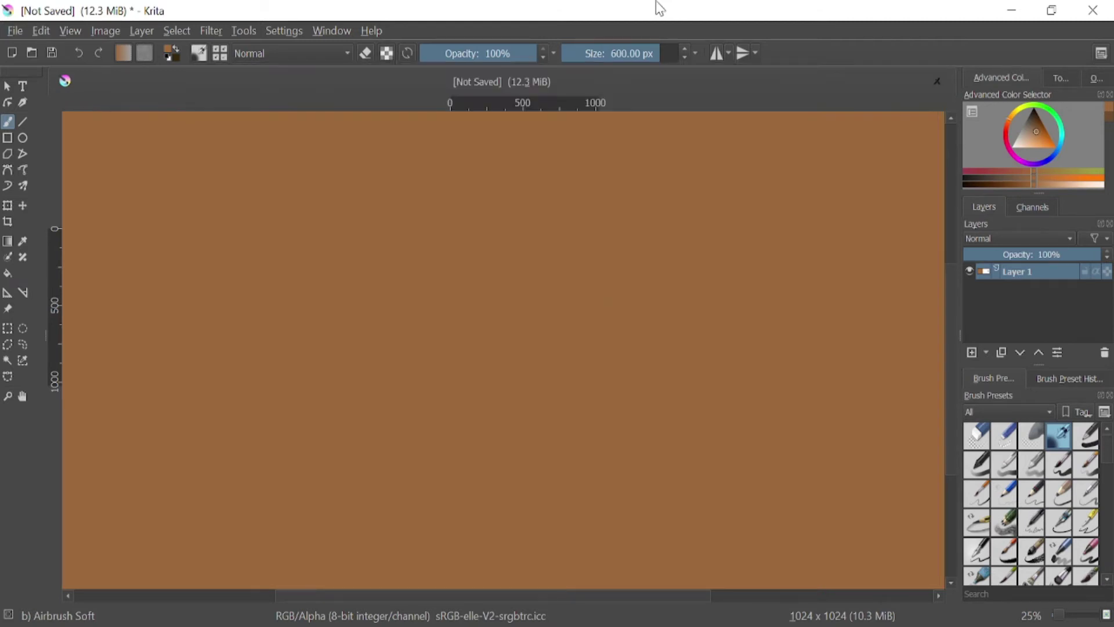
# Set the foreground colour to dark brown #6d4c2c.
pyautogui.click(171, 54)
pyautogui.write('6d4c2c')
pyautogui.click(619, 457)
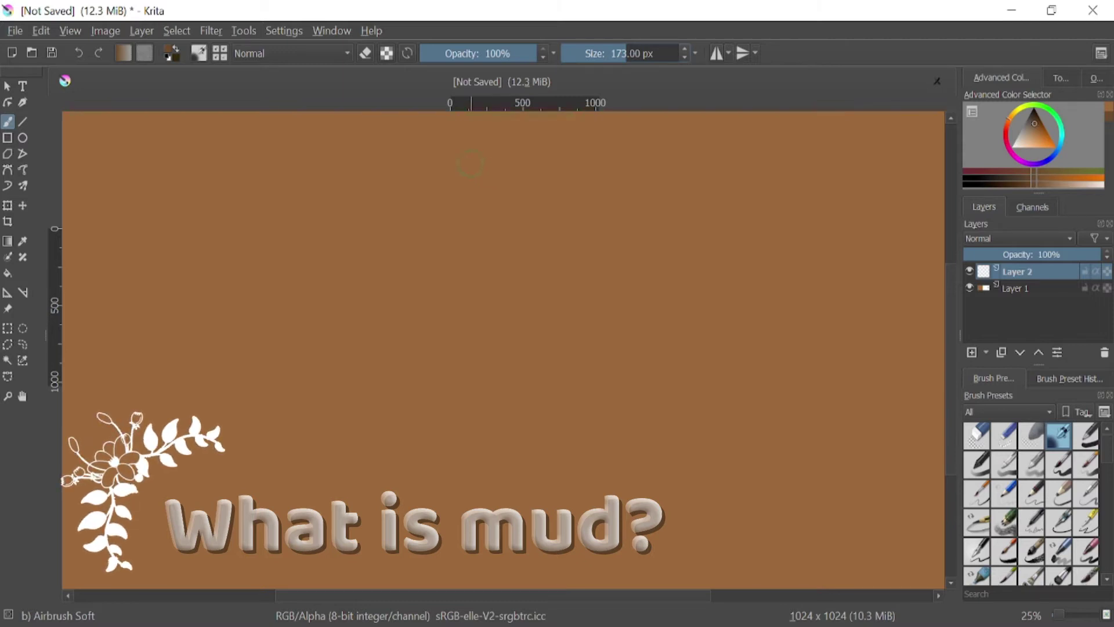
# Try regular triangle and square outlines on Layer 2 with the 173 px brush, and check the single tile without wrap-around.
pyautogui.moveTo(430, 172)
pyautogui.mouseDown()
pyautogui.moveTo(389, 217)
pyautogui.moveTo(397, 238)
pyautogui.moveTo(457, 232)
pyautogui.moveTo(436, 181)
pyautogui.mouseUp()
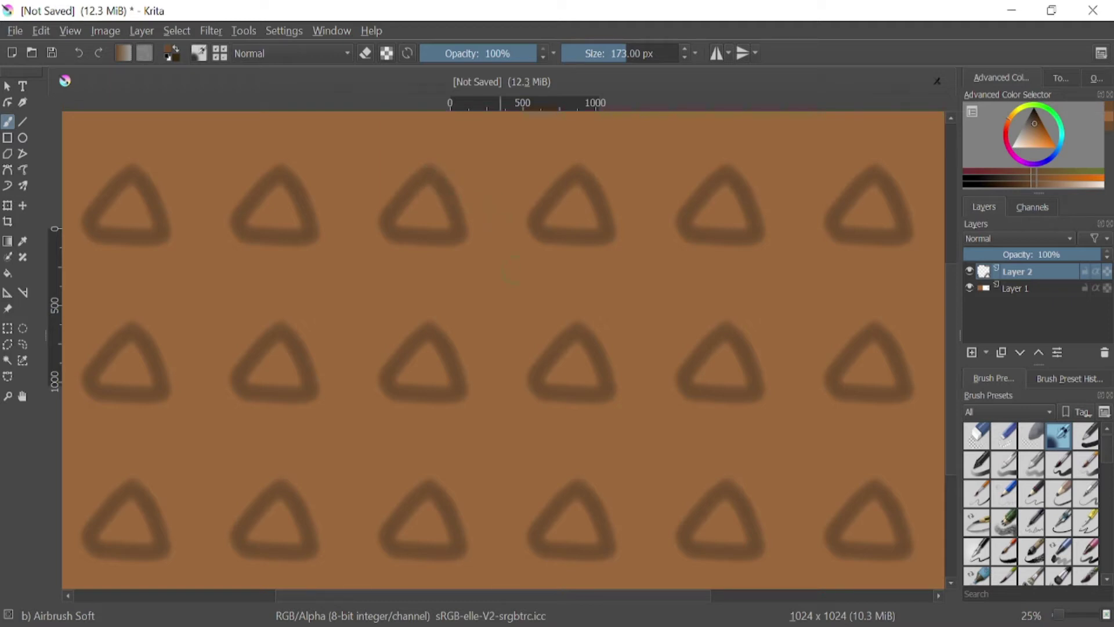
pyautogui.hotkey('ctrl', 'z')
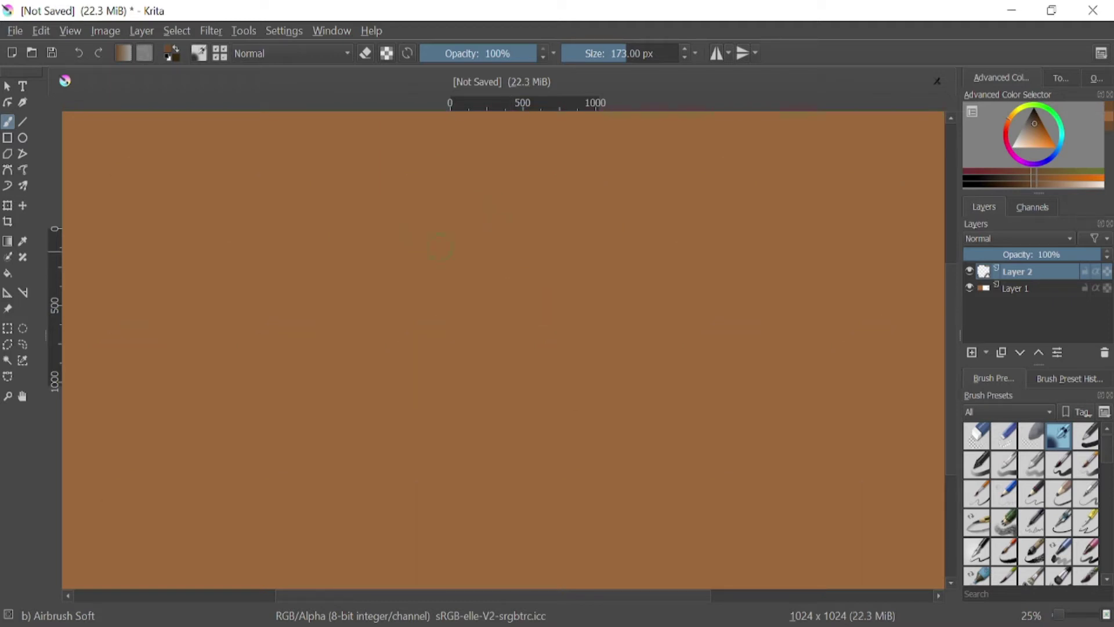
pyautogui.moveTo(394, 177)
pyautogui.mouseDown()
pyautogui.moveTo(372, 250)
pyautogui.moveTo(440, 274)
pyautogui.moveTo(473, 203)
pyautogui.moveTo(397, 174)
pyautogui.mouseUp()
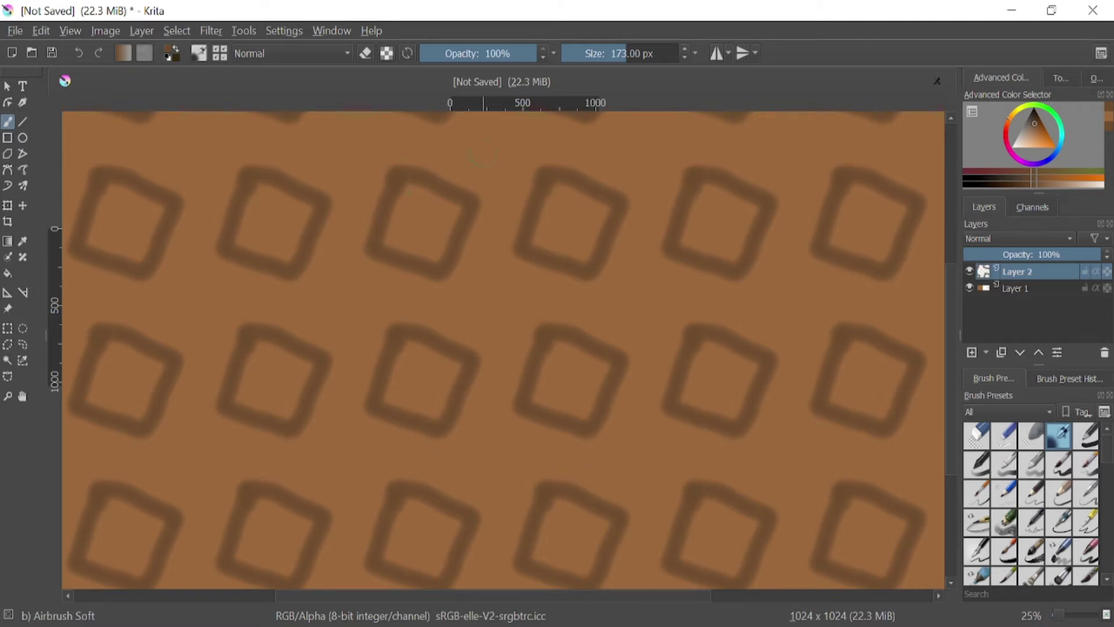
pyautogui.press('w')
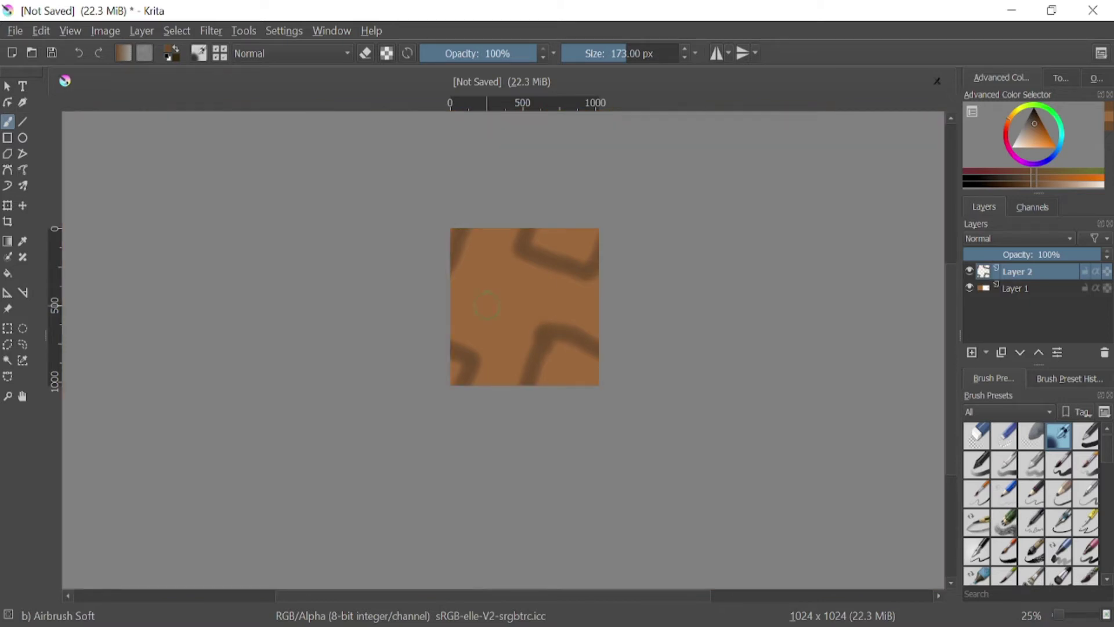
# Try a network of connected straight crack lines on Layer 2 with the 173 px brush, toggling wrap-around mode to check the tile.
pyautogui.moveTo(529, 177)
pyautogui.mouseDown()
pyautogui.moveTo(484, 237)
pyautogui.moveTo(535, 303)
pyautogui.moveTo(577, 253)
pyautogui.moveTo(569, 230)
pyautogui.moveTo(531, 156)
pyautogui.moveTo(477, 150)
pyautogui.moveTo(451, 101)
pyautogui.mouseUp()
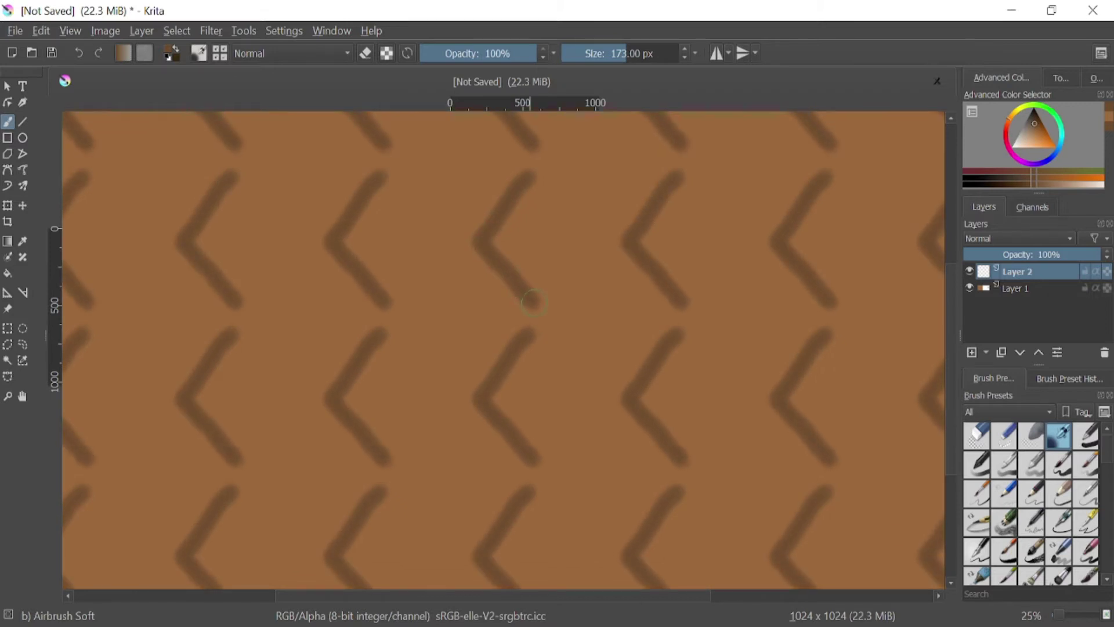
pyautogui.moveTo(451, 255); pyautogui.dragTo(433, 261)
pyautogui.moveTo(466, 153); pyautogui.dragTo(416, 211)
pyautogui.moveTo(459, 254); pyautogui.dragTo(474, 241)
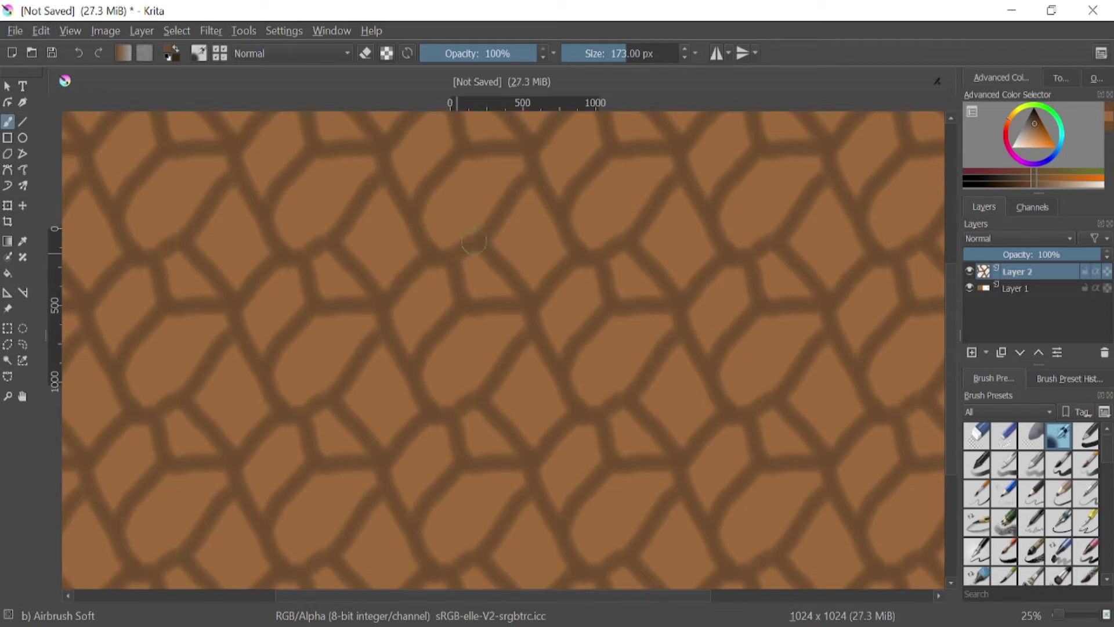
pyautogui.moveTo(465, 158); pyautogui.dragTo(502, 213)
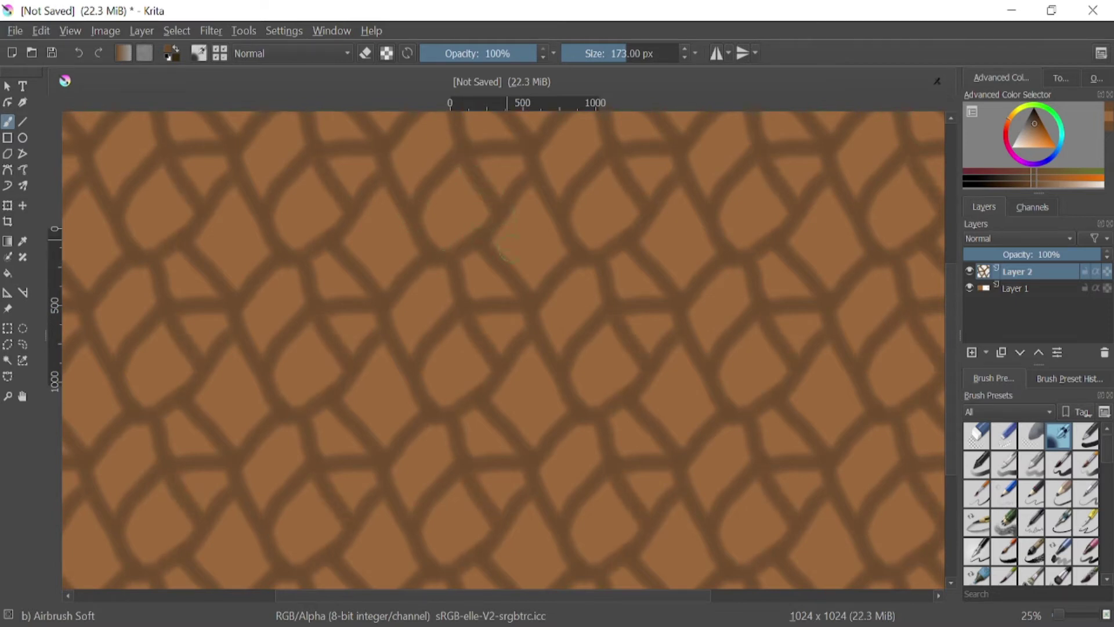
pyautogui.press('w')
pyautogui.press('w')
pyautogui.press('w')
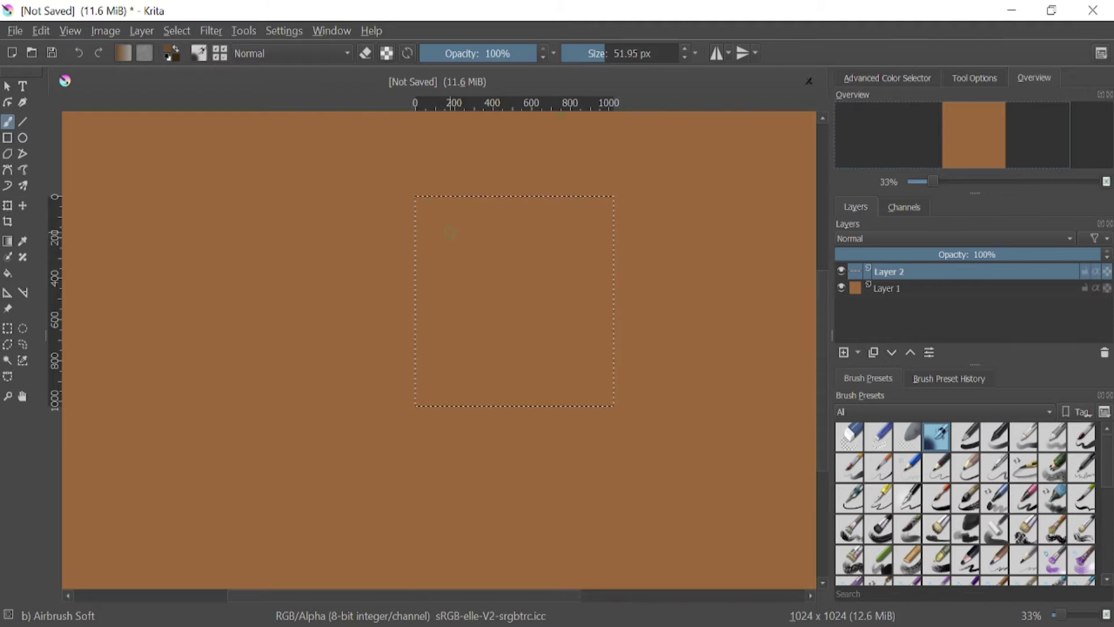
# With the 51.95 px brush, paint two irregular closed outlines on Layer 2 and join them with winding crack lines crossing the tile edges.
pyautogui.moveTo(457, 228)
pyautogui.mouseDown()
pyautogui.moveTo(491, 171)
pyautogui.moveTo(454, 149)
pyautogui.moveTo(421, 178)
pyautogui.moveTo(414, 218)
pyautogui.moveTo(430, 242)
pyautogui.moveTo(452, 233)
pyautogui.mouseUp()
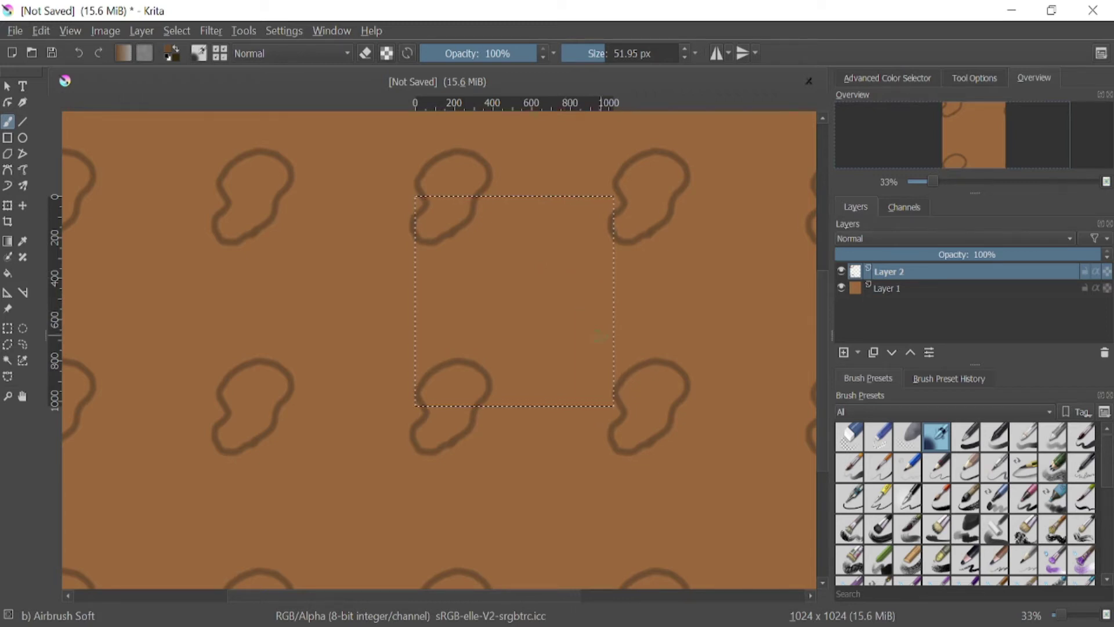
pyautogui.moveTo(582, 313)
pyautogui.mouseDown()
pyautogui.moveTo(556, 309)
pyautogui.moveTo(535, 325)
pyautogui.moveTo(549, 349)
pyautogui.moveTo(566, 347)
pyautogui.moveTo(587, 313)
pyautogui.mouseUp()
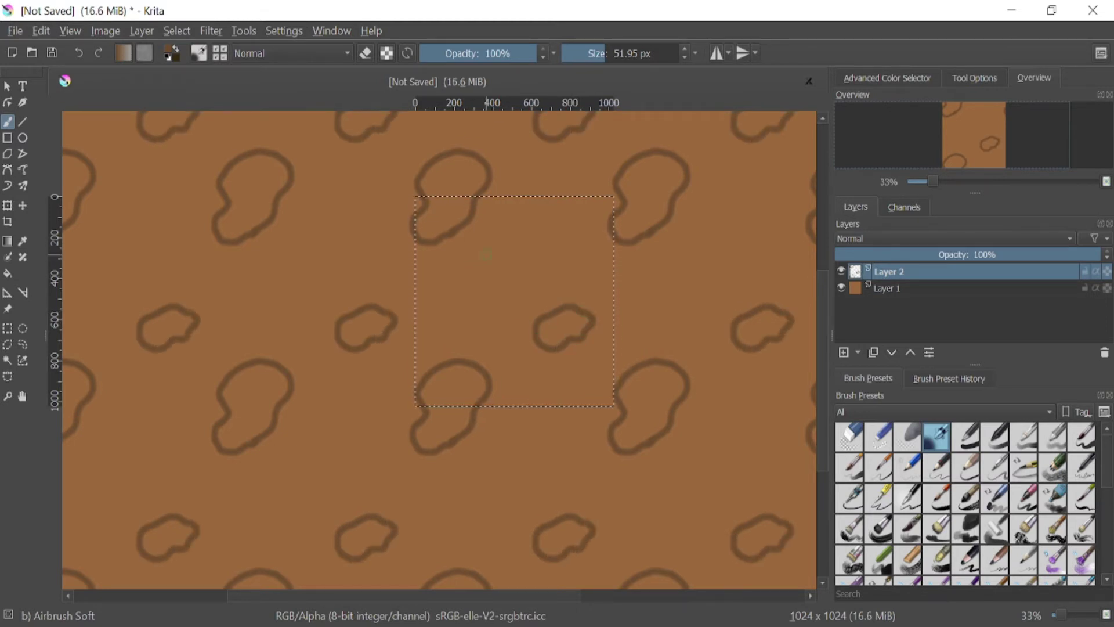
pyautogui.moveTo(447, 232)
pyautogui.mouseDown()
pyautogui.moveTo(491, 309)
pyautogui.moveTo(582, 337)
pyautogui.moveTo(601, 379)
pyautogui.moveTo(593, 314)
pyautogui.moveTo(618, 239)
pyautogui.mouseUp()
pyautogui.moveTo(485, 174); pyautogui.dragTo(545, 137)
pyautogui.moveTo(473, 210)
pyautogui.mouseDown()
pyautogui.moveTo(551, 261)
pyautogui.moveTo(608, 229)
pyautogui.mouseUp()
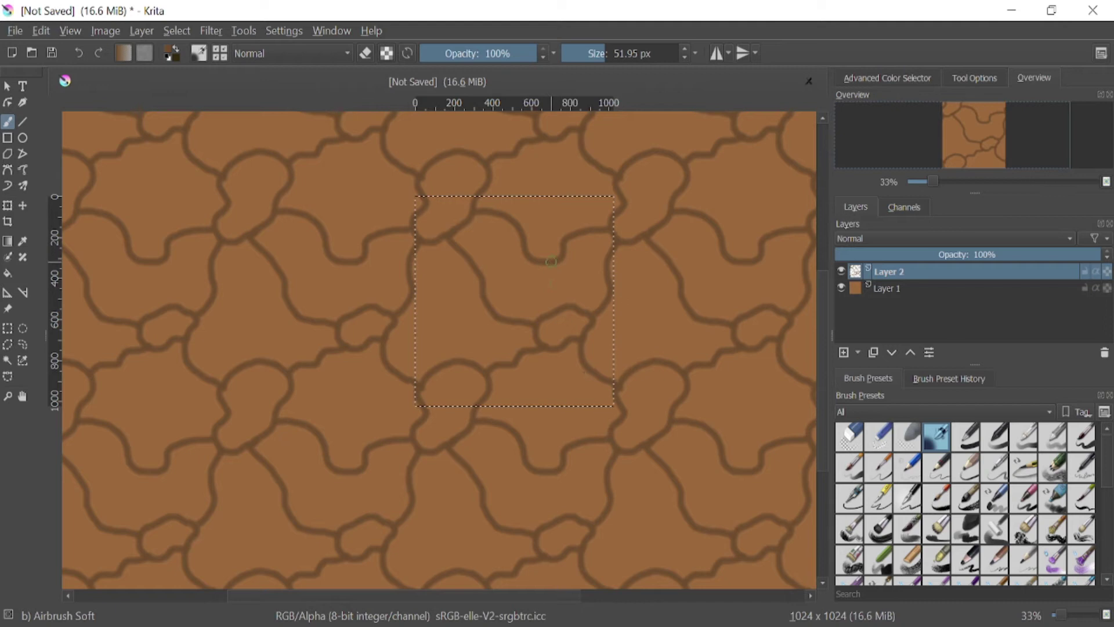
pyautogui.moveTo(551, 261); pyautogui.dragTo(540, 317)
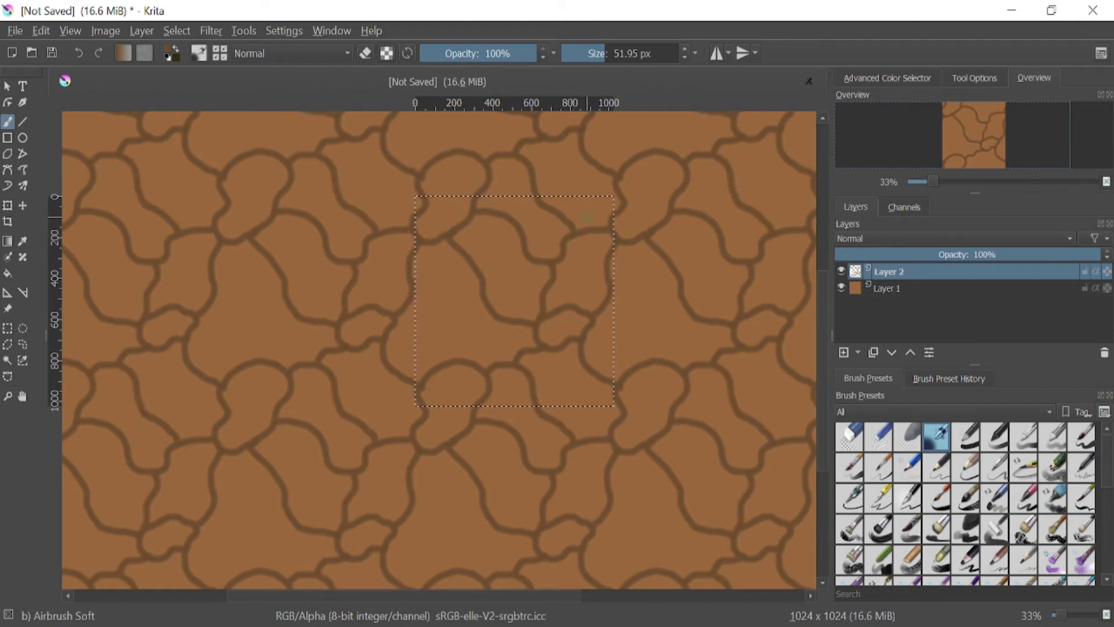
# Divide the remaining large areas with more winding cracks, and check the single tile by turning wrap-around mode off and on.
pyautogui.moveTo(568, 232)
pyautogui.mouseDown()
pyautogui.moveTo(568, 166)
pyautogui.moveTo(553, 143)
pyautogui.mouseUp()
pyautogui.moveTo(484, 271); pyautogui.dragTo(539, 263)
pyautogui.moveTo(396, 320); pyautogui.dragTo(481, 290)
pyautogui.moveTo(456, 362); pyautogui.dragTo(456, 315)
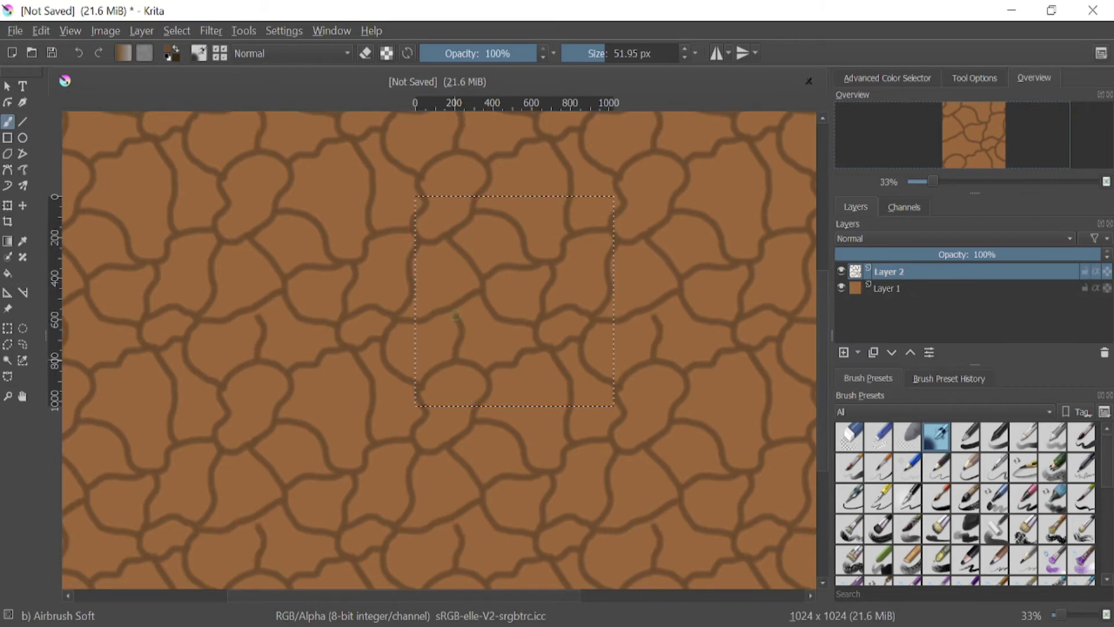
pyautogui.press('w')
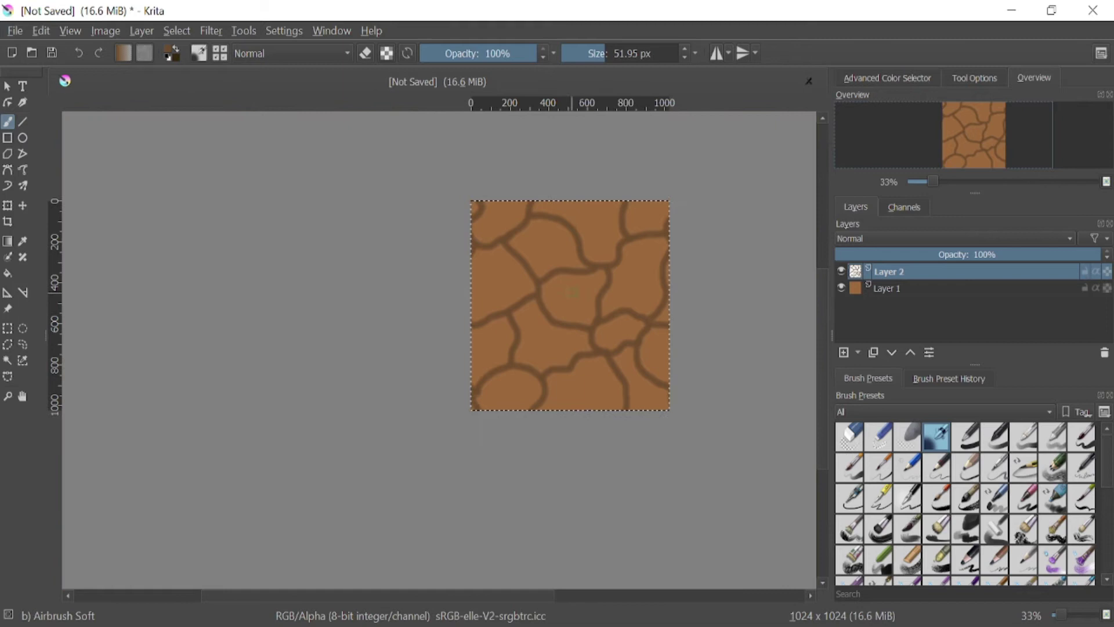
pyautogui.press('w')
pyautogui.moveTo(582, 288); pyautogui.dragTo(506, 300)
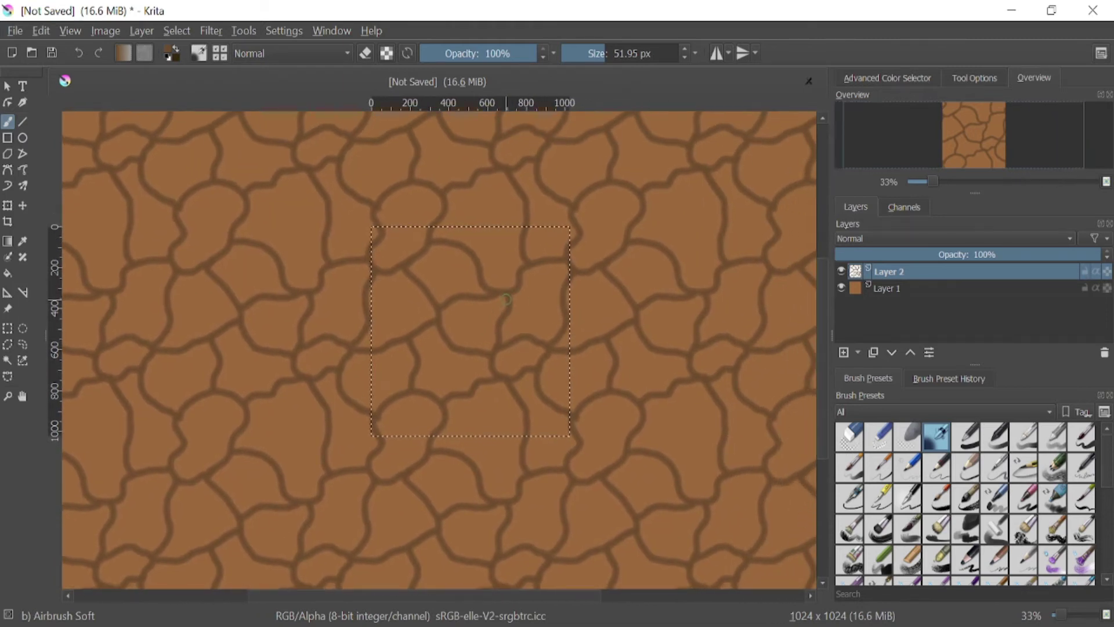
pyautogui.moveTo(642, 472)
pyautogui.mouseDown()
pyautogui.moveTo(648, 459)
pyautogui.moveTo(615, 472)
pyautogui.moveTo(627, 458)
pyautogui.mouseUp()
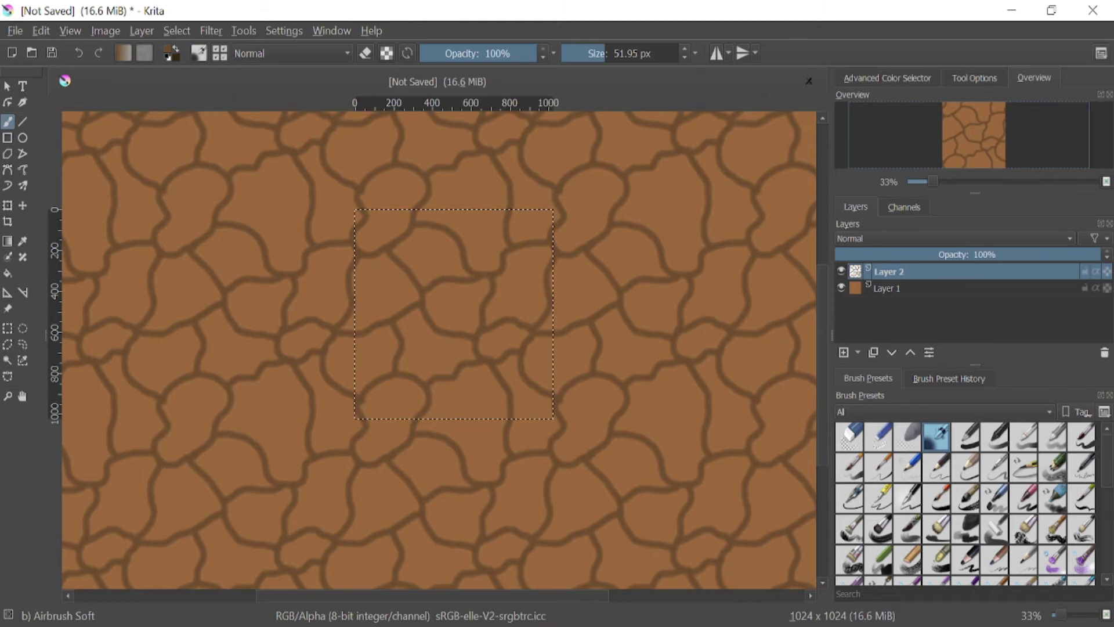
# Set the brush size to 20.48 px and paint thin branching cracks inside the large cells across the whole tile on Layer 2.
pyautogui.moveTo(597, 55); pyautogui.dragTo(592, 54)
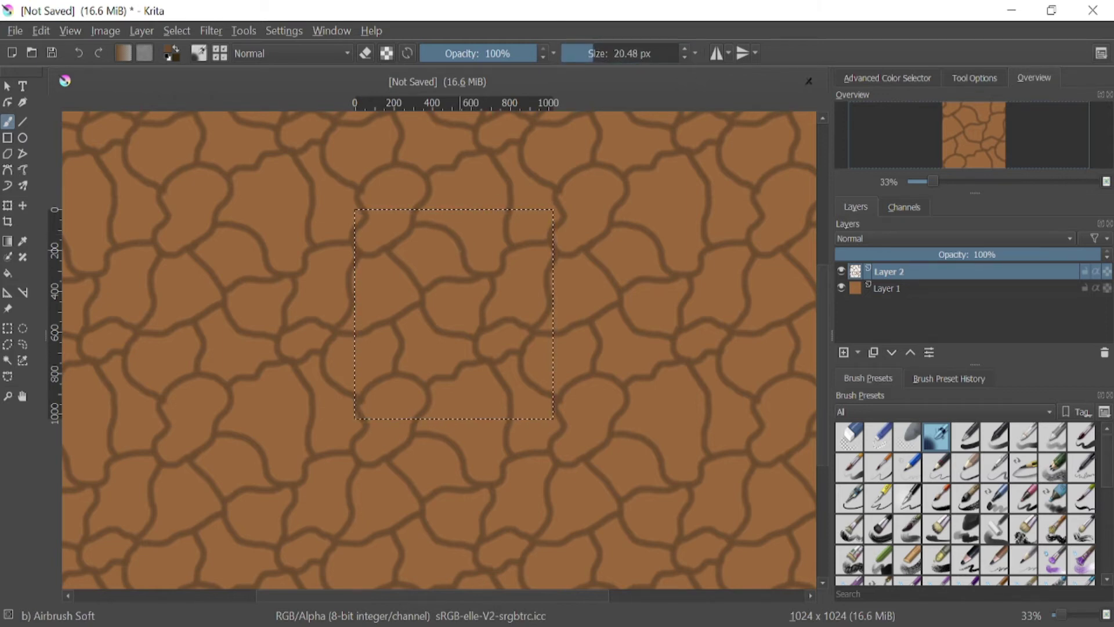
pyautogui.scroll(2, 429, 266)
pyautogui.moveTo(388, 271)
pyautogui.mouseDown()
pyautogui.moveTo(454, 214)
pyautogui.moveTo(455, 285)
pyautogui.mouseUp()
pyautogui.moveTo(414, 236); pyautogui.dragTo(397, 198)
pyautogui.moveTo(318, 252)
pyautogui.mouseDown()
pyautogui.moveTo(339, 346)
pyautogui.moveTo(278, 336)
pyautogui.mouseUp()
pyautogui.moveTo(326, 293); pyautogui.dragTo(370, 271)
pyautogui.moveTo(408, 304); pyautogui.dragTo(390, 347)
pyautogui.moveTo(329, 305)
pyautogui.mouseDown()
pyautogui.moveTo(393, 320)
pyautogui.moveTo(391, 288)
pyautogui.moveTo(304, 184)
pyautogui.mouseUp()
pyautogui.scroll(2, 436, 267)
pyautogui.moveTo(487, 209); pyautogui.dragTo(395, 358)
pyautogui.moveTo(483, 249); pyautogui.dragTo(616, 292)
pyautogui.moveTo(538, 264); pyautogui.dragTo(506, 420)
pyautogui.moveTo(531, 346)
pyautogui.mouseDown()
pyautogui.moveTo(605, 370)
pyautogui.moveTo(350, 438)
pyautogui.mouseUp()
pyautogui.moveTo(454, 231)
pyautogui.mouseDown()
pyautogui.moveTo(517, 289)
pyautogui.moveTo(608, 428)
pyautogui.mouseUp()
pyautogui.moveTo(467, 422); pyautogui.dragTo(526, 301)
pyautogui.moveTo(488, 267); pyautogui.dragTo(580, 125)
pyautogui.moveTo(572, 191); pyautogui.dragTo(629, 227)
pyautogui.moveTo(542, 334)
pyautogui.mouseDown()
pyautogui.moveTo(617, 300)
pyautogui.moveTo(638, 115)
pyautogui.mouseUp()
pyautogui.moveTo(488, 374); pyautogui.dragTo(464, 268)
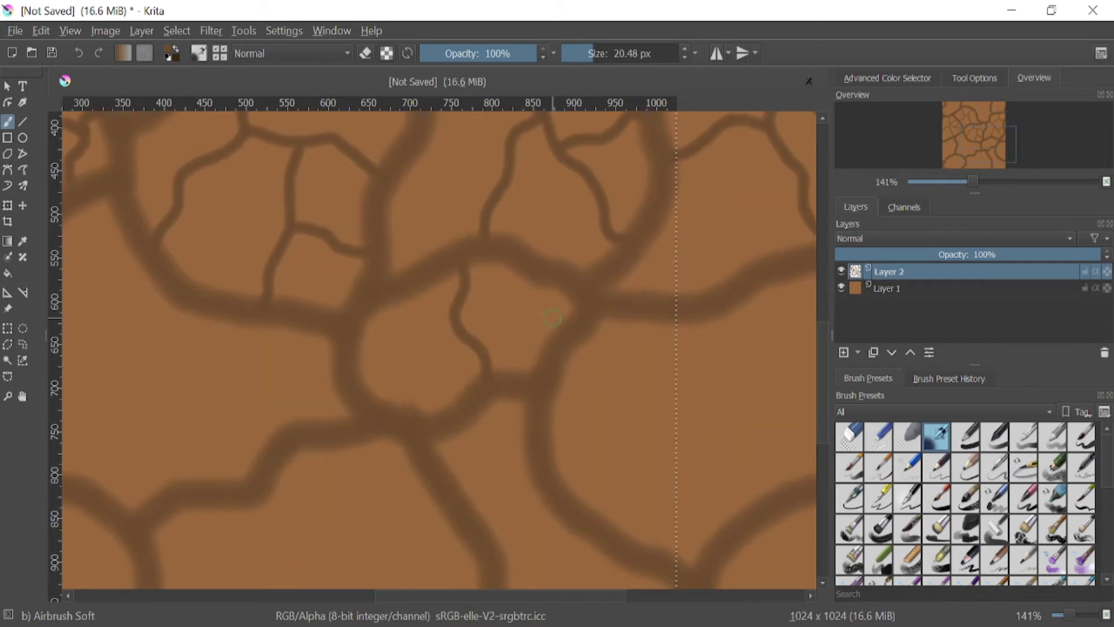
pyautogui.moveTo(555, 337); pyautogui.dragTo(538, 283)
pyautogui.moveTo(457, 317); pyautogui.dragTo(537, 316)
pyautogui.moveTo(363, 369); pyautogui.dragTo(463, 398)
pyautogui.moveTo(415, 364); pyautogui.dragTo(422, 285)
pyautogui.moveTo(459, 406); pyautogui.dragTo(483, 292)
pyautogui.moveTo(488, 387)
pyautogui.mouseDown()
pyautogui.moveTo(557, 353)
pyautogui.moveTo(521, 353)
pyautogui.mouseUp()
pyautogui.scroll(-2, 435, 283)
pyautogui.moveTo(472, 438)
pyautogui.mouseDown()
pyautogui.moveTo(576, 428)
pyautogui.moveTo(488, 562)
pyautogui.mouseUp()
pyautogui.scroll(3, 553, 434)
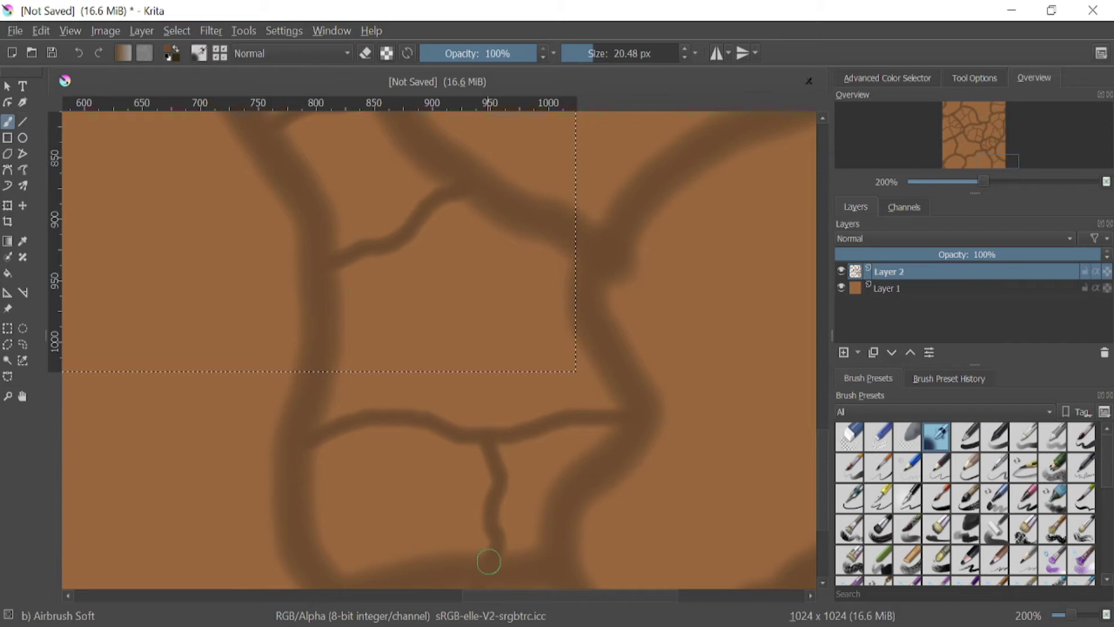
pyautogui.scroll(-2, 439, 308)
pyautogui.scroll(2, 375, 246)
pyautogui.moveTo(383, 247); pyautogui.dragTo(481, 206)
pyautogui.moveTo(437, 239); pyautogui.dragTo(454, 287)
pyautogui.moveTo(376, 185); pyautogui.dragTo(378, 201)
pyautogui.scroll(-4, 465, 345)
pyautogui.scroll(4, 495, 380)
pyautogui.moveTo(478, 180)
pyautogui.mouseDown()
pyautogui.moveTo(458, 244)
pyautogui.moveTo(299, 343)
pyautogui.mouseUp()
pyautogui.moveTo(463, 267); pyautogui.dragTo(535, 369)
pyautogui.moveTo(406, 329); pyautogui.dragTo(413, 369)
pyautogui.scroll(-3, 383, 334)
pyautogui.scroll(2, 128, 350)
pyautogui.moveTo(339, 386)
pyautogui.mouseDown()
pyautogui.moveTo(393, 343)
pyautogui.moveTo(487, 220)
pyautogui.mouseUp()
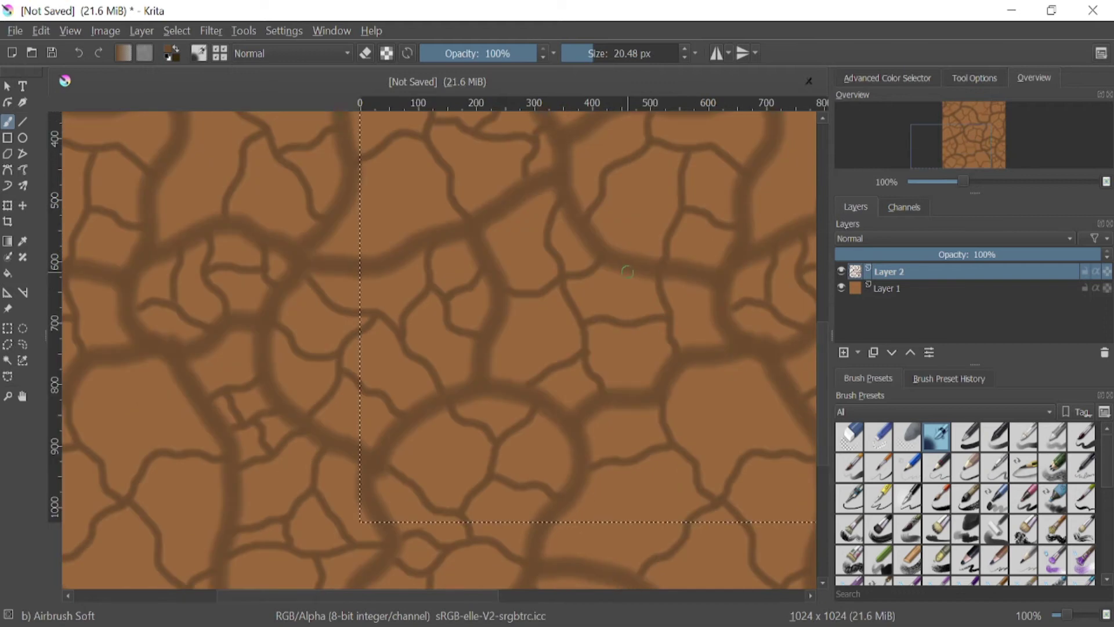
pyautogui.scroll(-1, 598, 321)
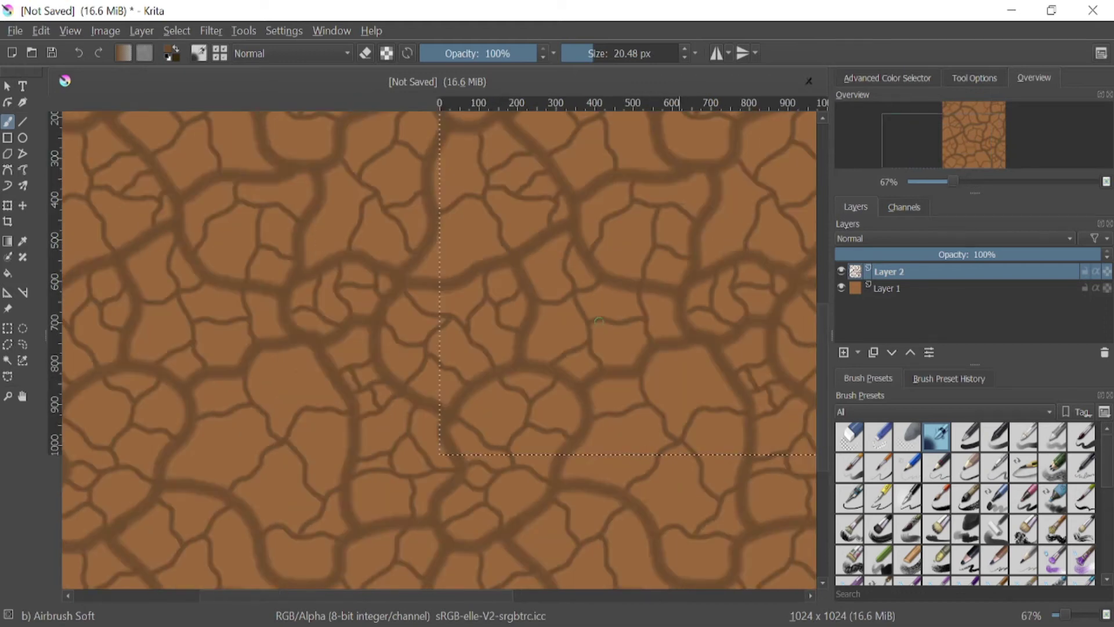
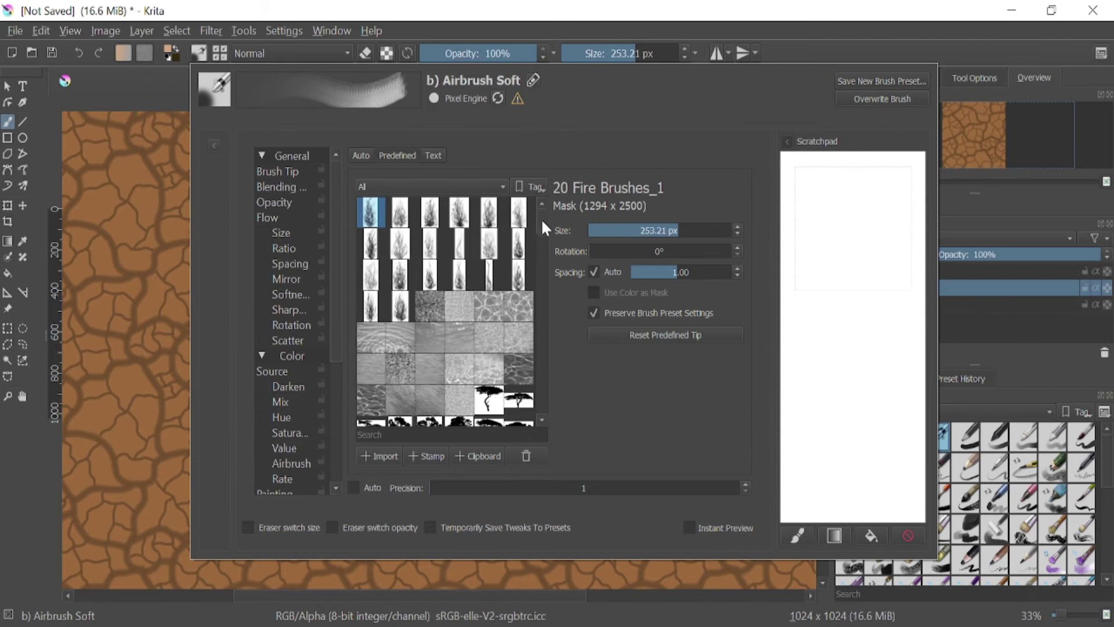
# Choose the predefined brush tip charfades_painters_brushes_by_charfade_31, test it on the scratchpad and clear the test marks.
pyautogui.click(513, 278)
pyautogui.scroll(10, 516, 267)
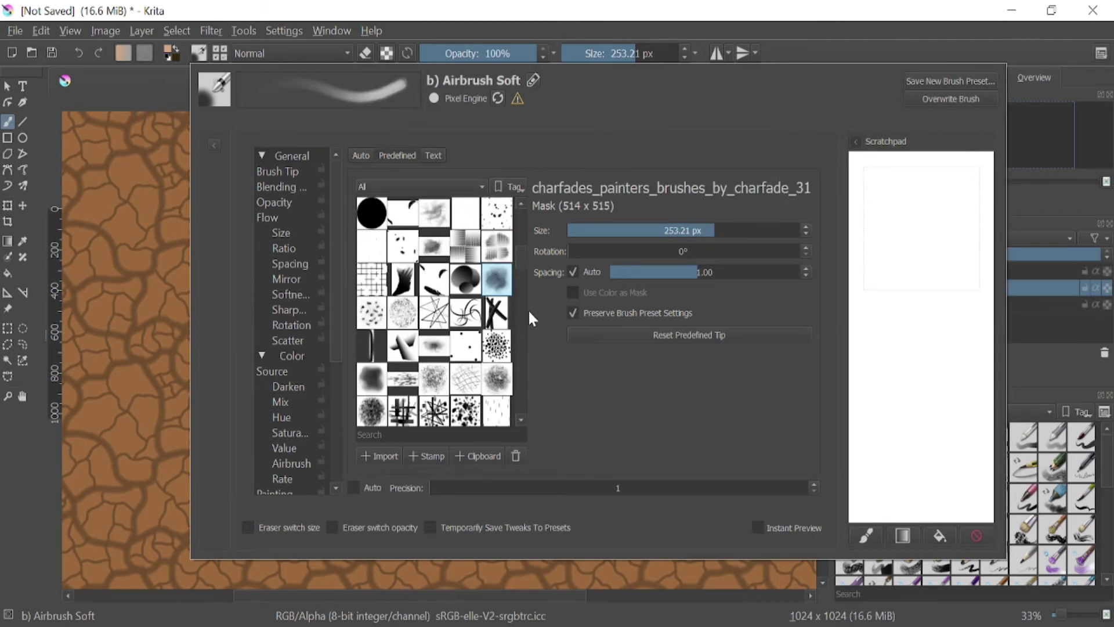
pyautogui.moveTo(502, 270)
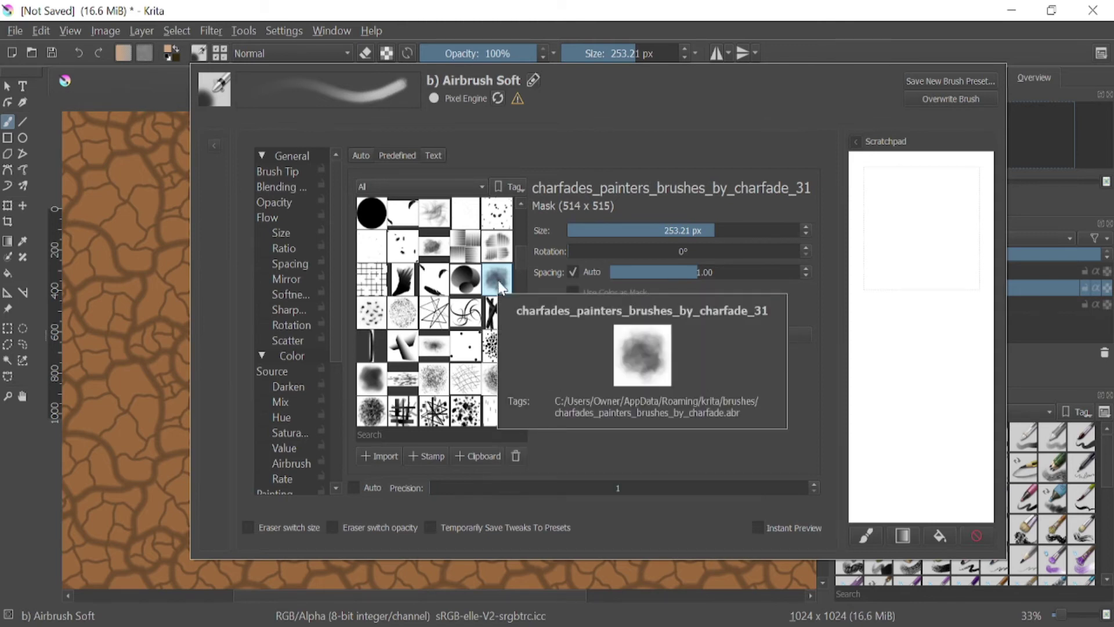
pyautogui.moveTo(901, 210); pyautogui.dragTo(915, 354)
pyautogui.click(903, 394)
pyautogui.click(946, 414)
pyautogui.click(901, 453)
pyautogui.click(968, 338)
pyautogui.click(965, 477)
pyautogui.click(962, 244)
pyautogui.click(976, 535)
pyautogui.click(687, 37)
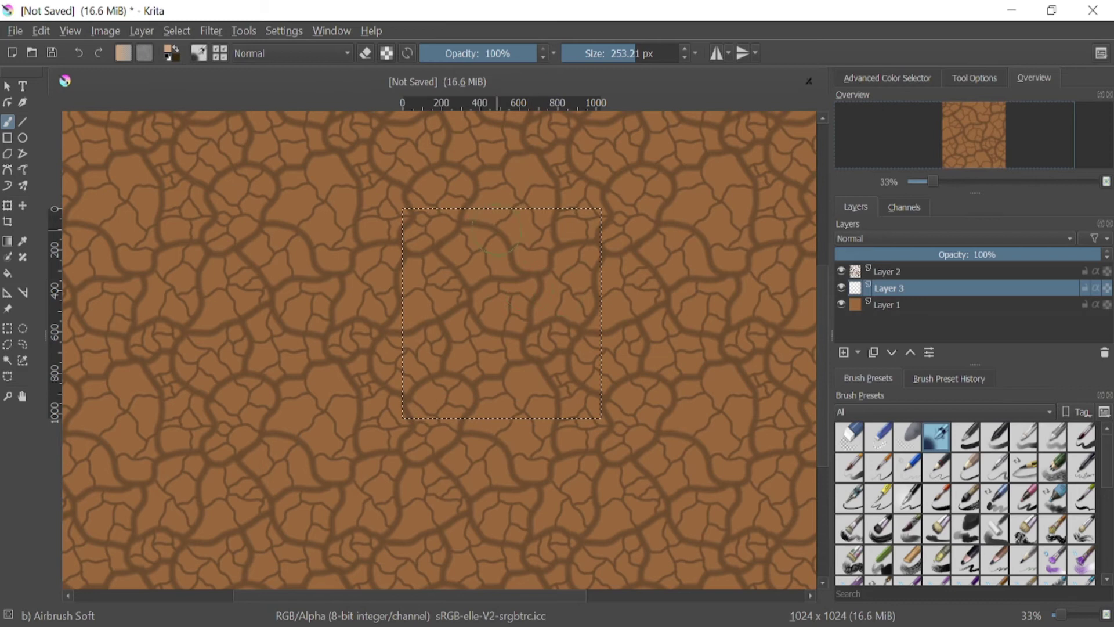
# Set the brush size to 316.64 px and dab soft light-brown highlights over the tile's left side and centre on Layer 3.
pyautogui.click(639, 52)
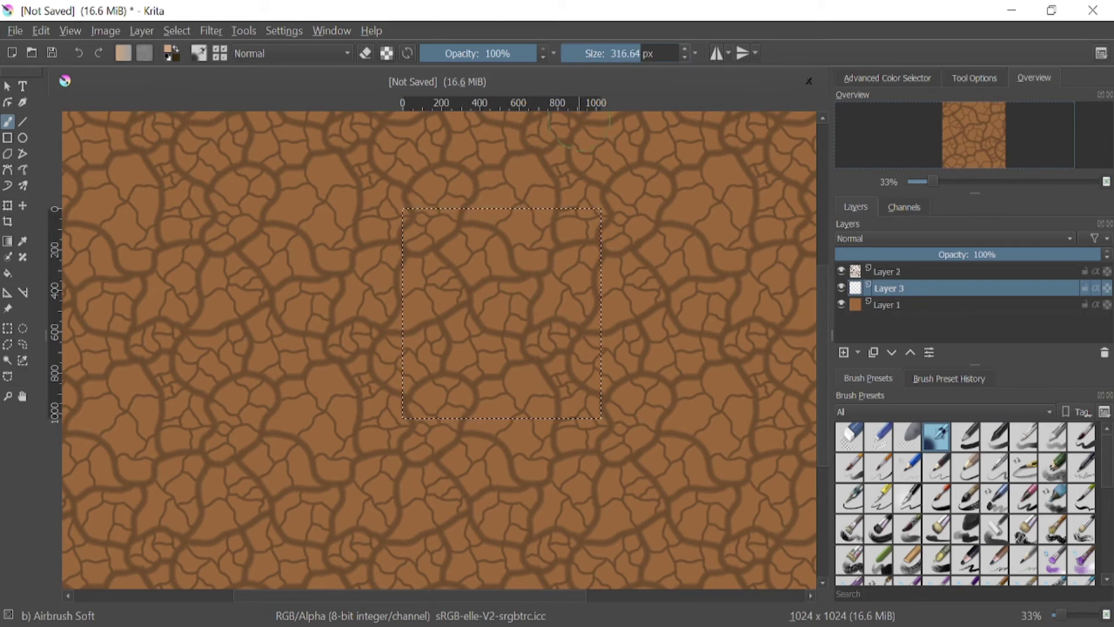
pyautogui.click(417, 223)
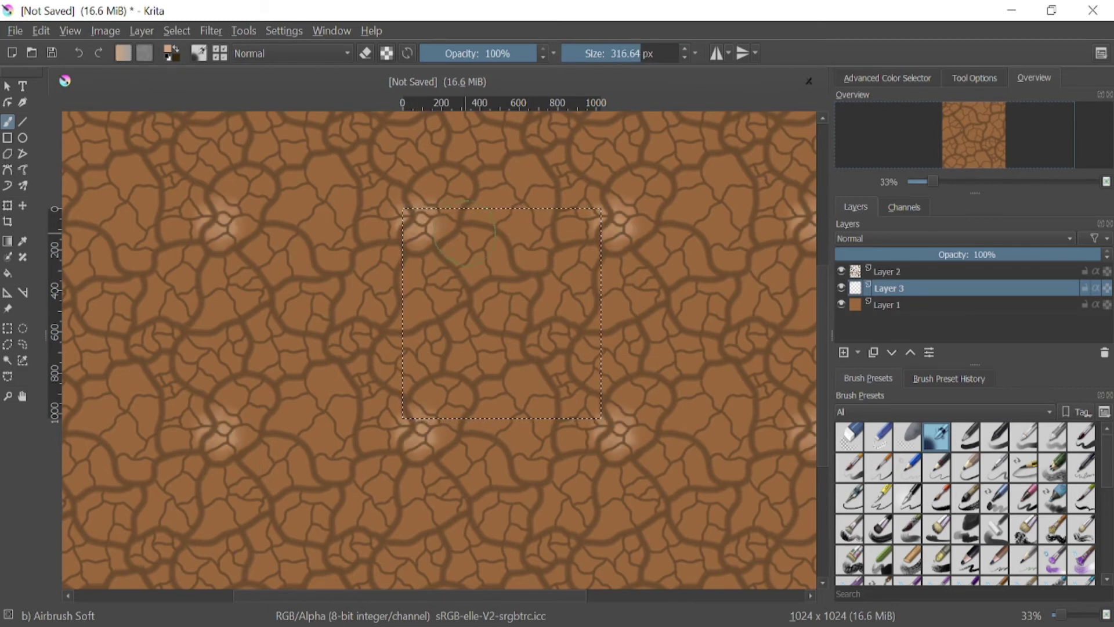
pyautogui.click(468, 238)
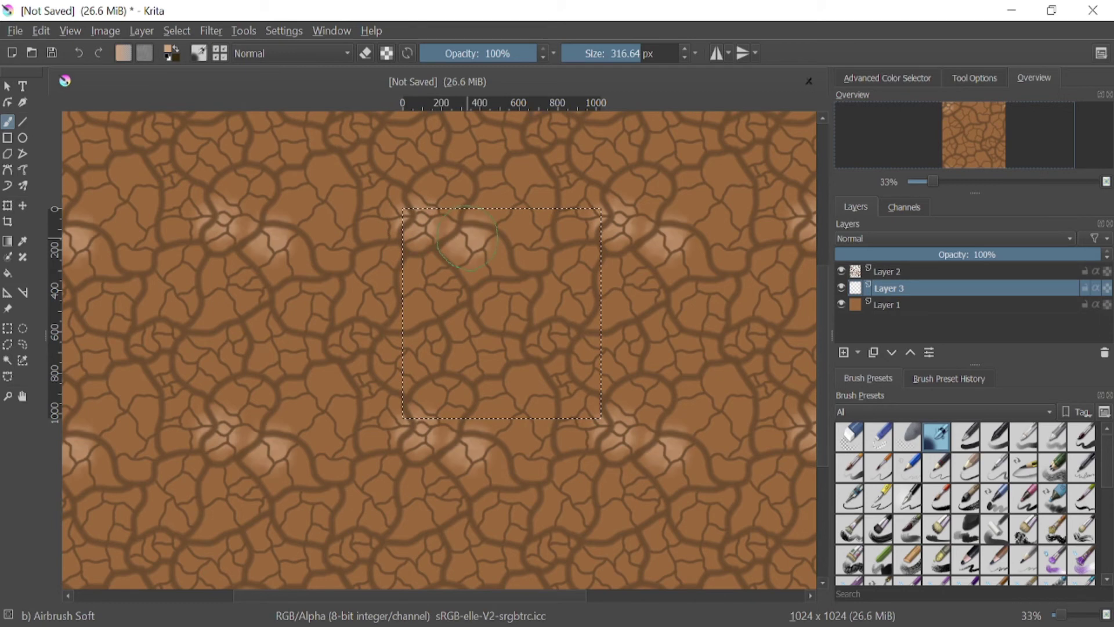
pyautogui.click(499, 270)
pyautogui.click(455, 298)
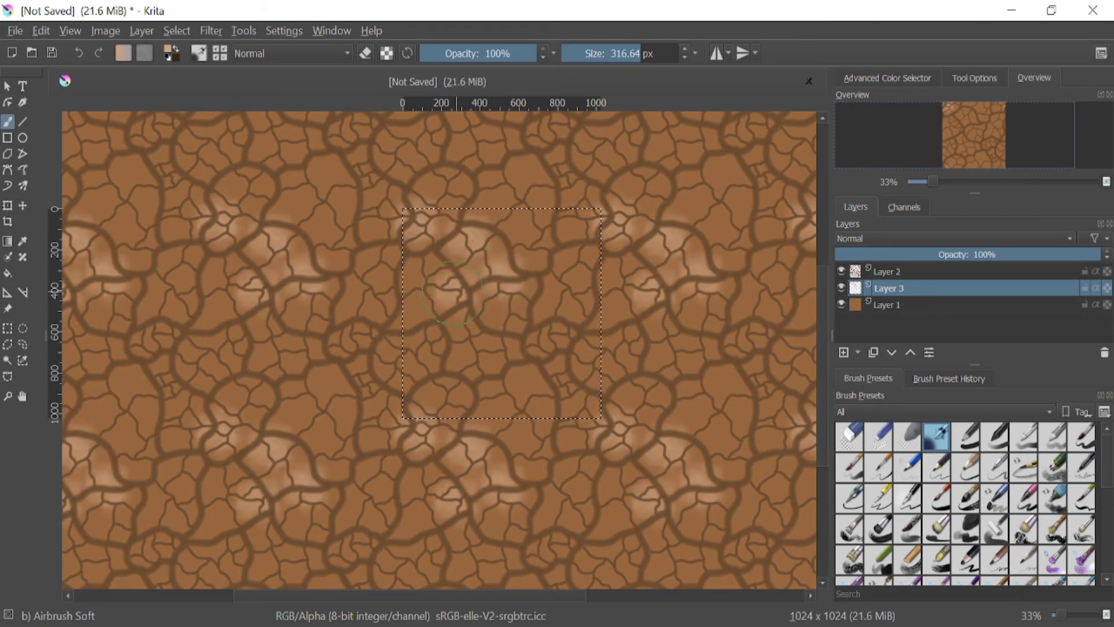
pyautogui.click(415, 281)
pyautogui.click(416, 343)
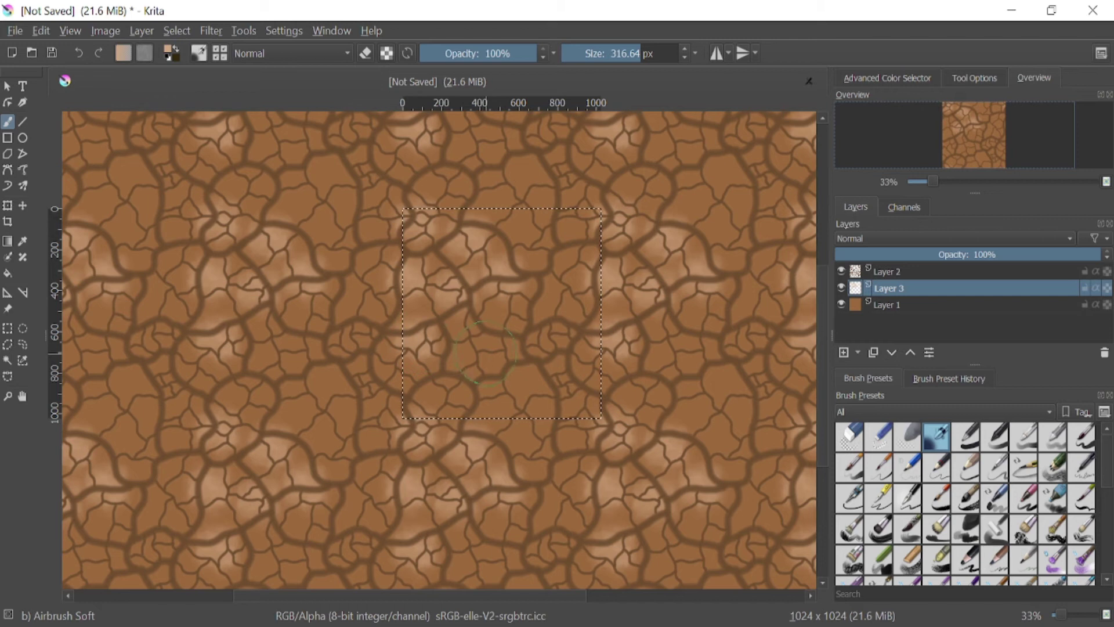
pyautogui.click(473, 338)
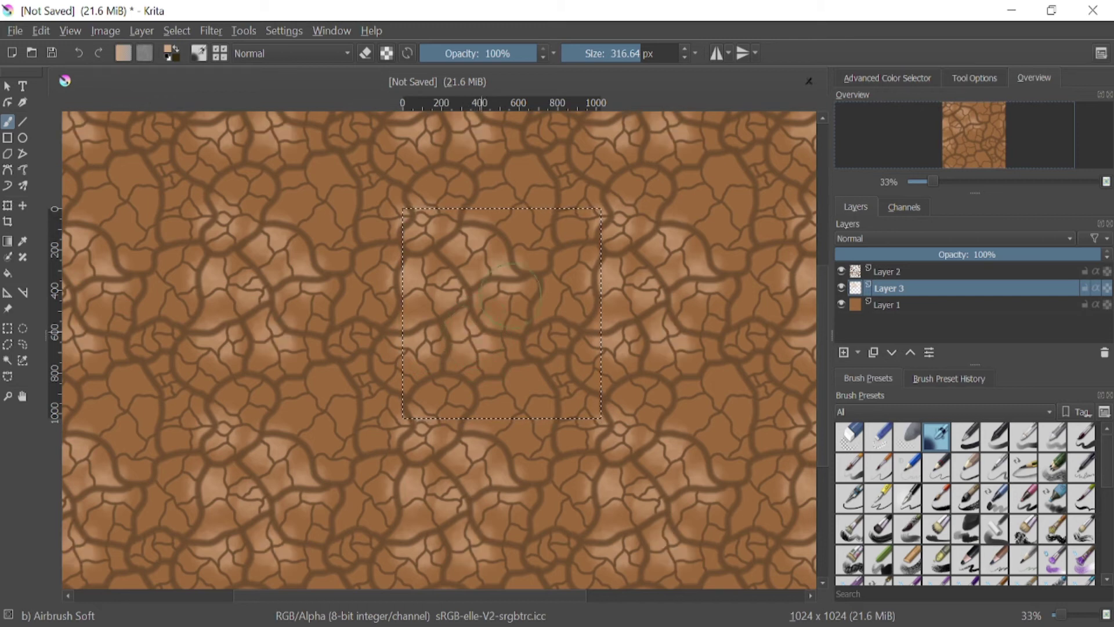
# Continue dabbing light-brown highlights on Layer 3 across the remaining right and lower areas of the tile.
pyautogui.click(530, 221)
pyautogui.moveTo(641, 54); pyautogui.dragTo(641, 62)
pyautogui.click(512, 317)
pyautogui.click(570, 274)
pyautogui.click(527, 390)
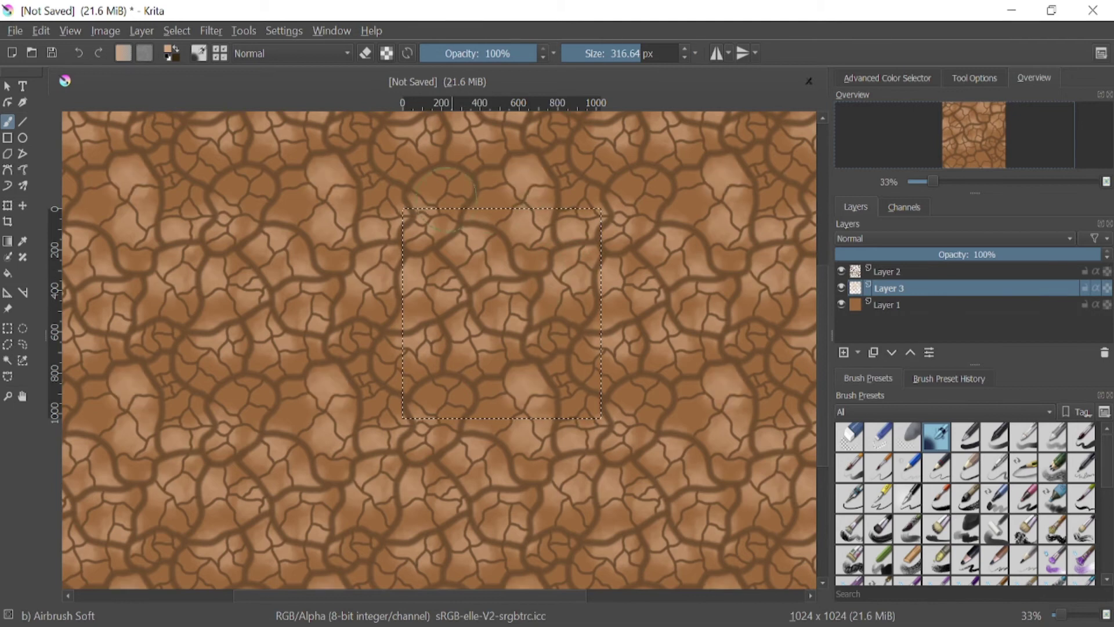
pyautogui.click(434, 401)
pyautogui.click(491, 407)
pyautogui.click(579, 396)
# Sample the dark brown crack colour from Layer 2, add a new layer above it and return to the brush.
pyautogui.press('p')
pyautogui.press('pageup')
pyautogui.scroll(2, 575, 237)
pyautogui.scroll(4, 556, 251)
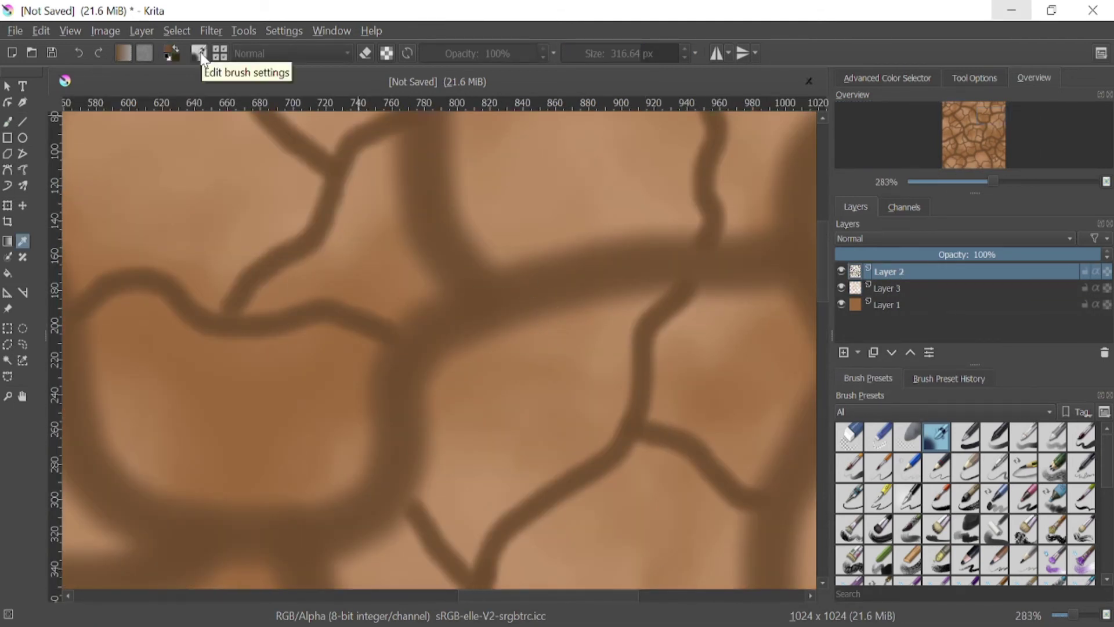
pyautogui.press('Insert')
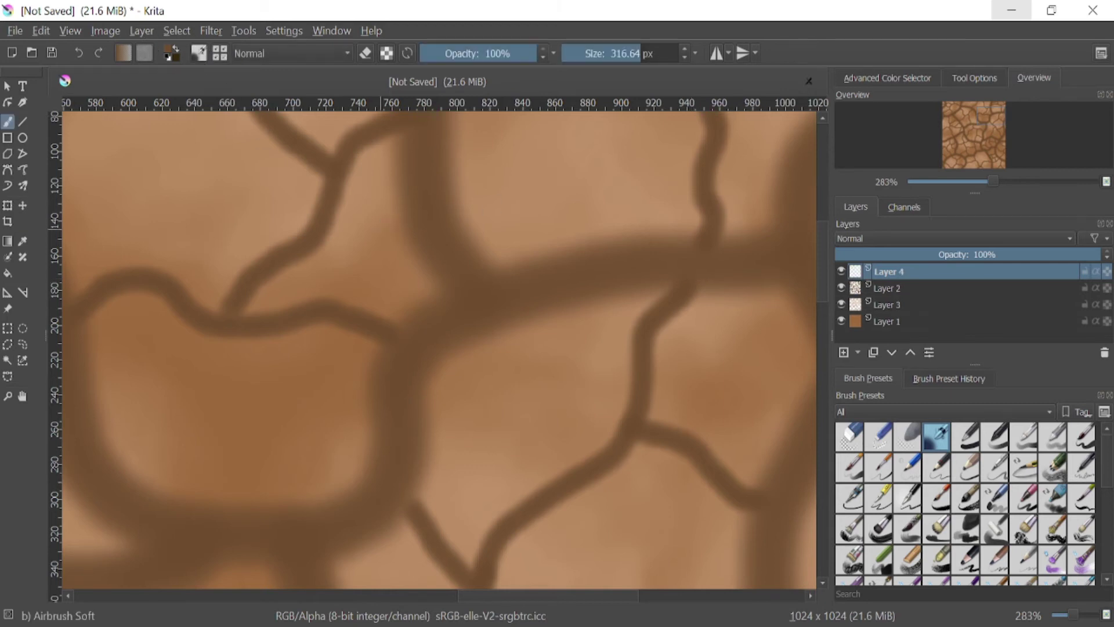
pyautogui.press('b')
# Choose the predefined brush tip charfades_painters_brushes_by_charfade_45, test it on the scratchpad and clear the test marks.
pyautogui.click(198, 53)
pyautogui.click(496, 378)
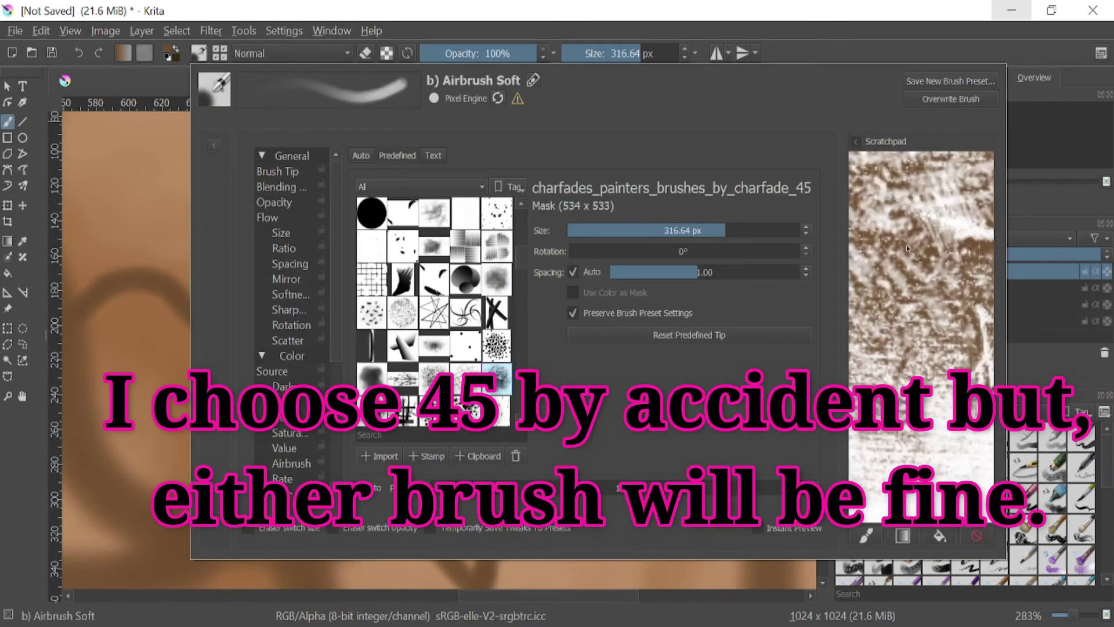
pyautogui.click(973, 534)
pyautogui.press('Escape')
# Paint patches of rough dark brown texture across several cells on Layer 4, undoing one misplaced stroke.
pyautogui.scroll(-5, 427, 262)
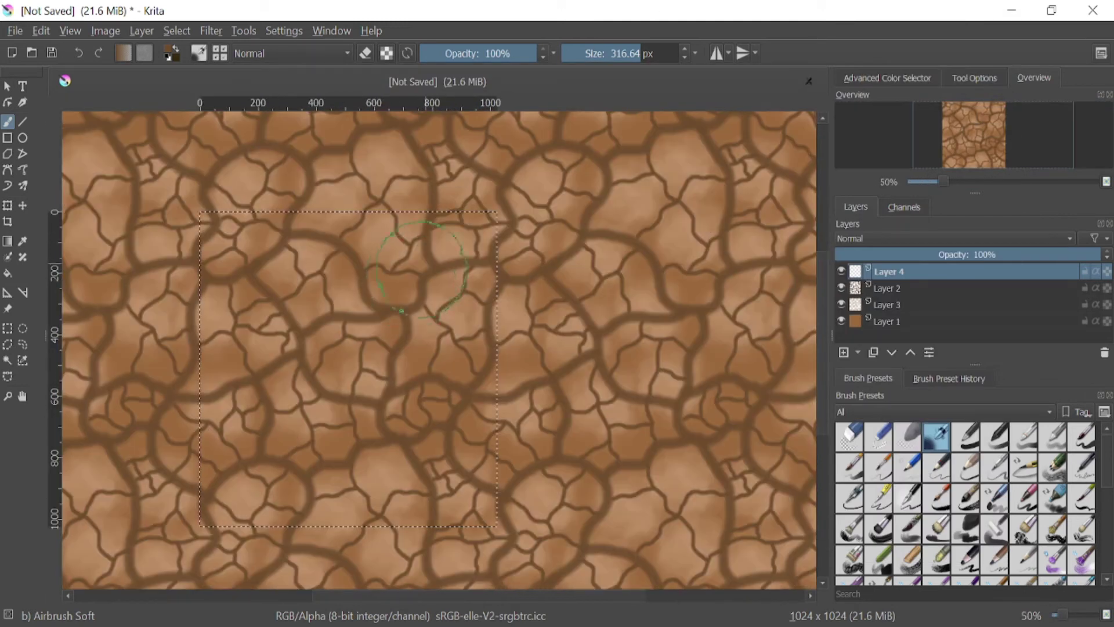
pyautogui.moveTo(416, 282)
pyautogui.mouseDown()
pyautogui.moveTo(364, 292)
pyautogui.moveTo(343, 262)
pyautogui.mouseUp()
pyautogui.moveTo(257, 296)
pyautogui.mouseDown()
pyautogui.moveTo(244, 174)
pyautogui.moveTo(192, 145)
pyautogui.moveTo(124, 150)
pyautogui.moveTo(135, 212)
pyautogui.moveTo(163, 223)
pyautogui.mouseUp()
pyautogui.hotkey('ctrl', 'z')
pyautogui.moveTo(420, 352)
pyautogui.mouseDown()
pyautogui.moveTo(345, 425)
pyautogui.moveTo(427, 419)
pyautogui.moveTo(363, 409)
pyautogui.mouseUp()
pyautogui.moveTo(511, 371)
pyautogui.mouseDown()
pyautogui.moveTo(487, 366)
pyautogui.moveTo(436, 384)
pyautogui.mouseUp()
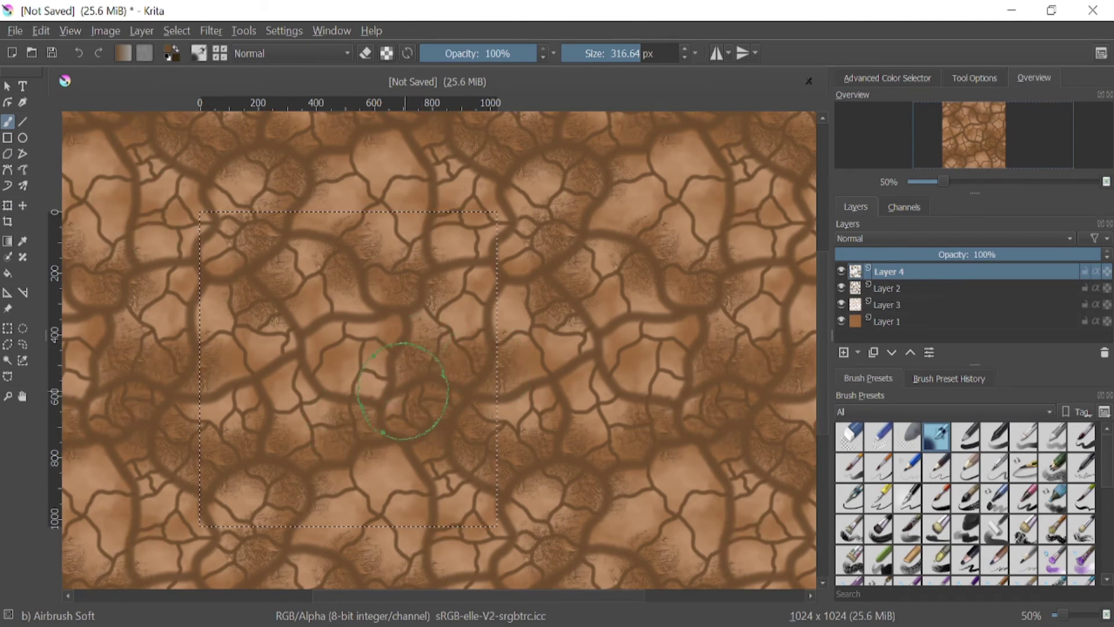
pyautogui.moveTo(499, 363); pyautogui.dragTo(496, 362)
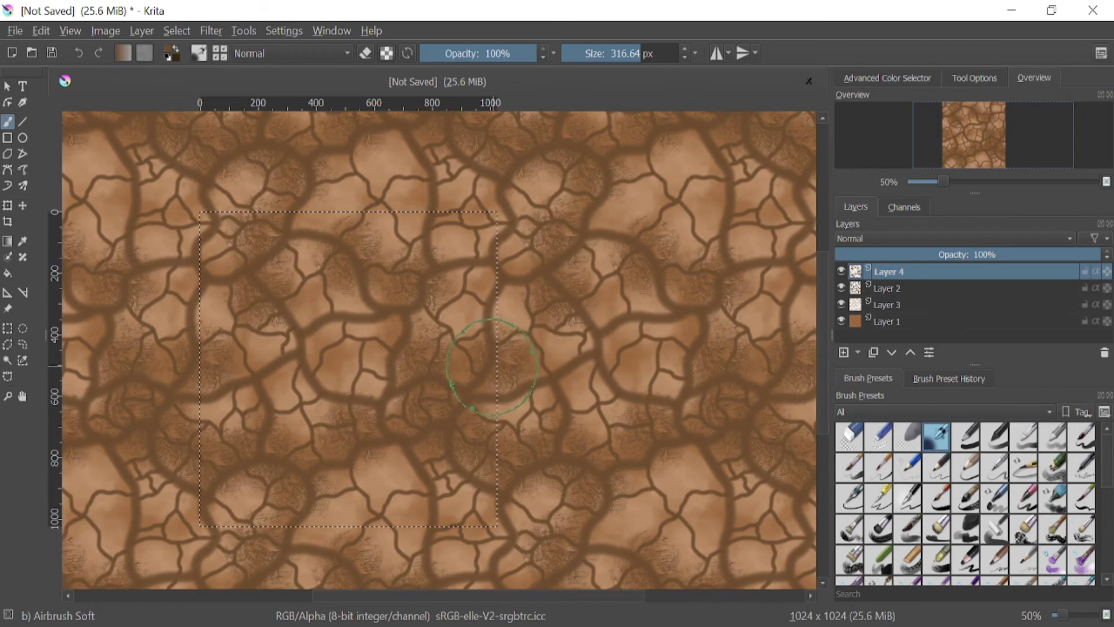
# Duplicate Layer 2, which holds the crack lines.
pyautogui.click(900, 294)
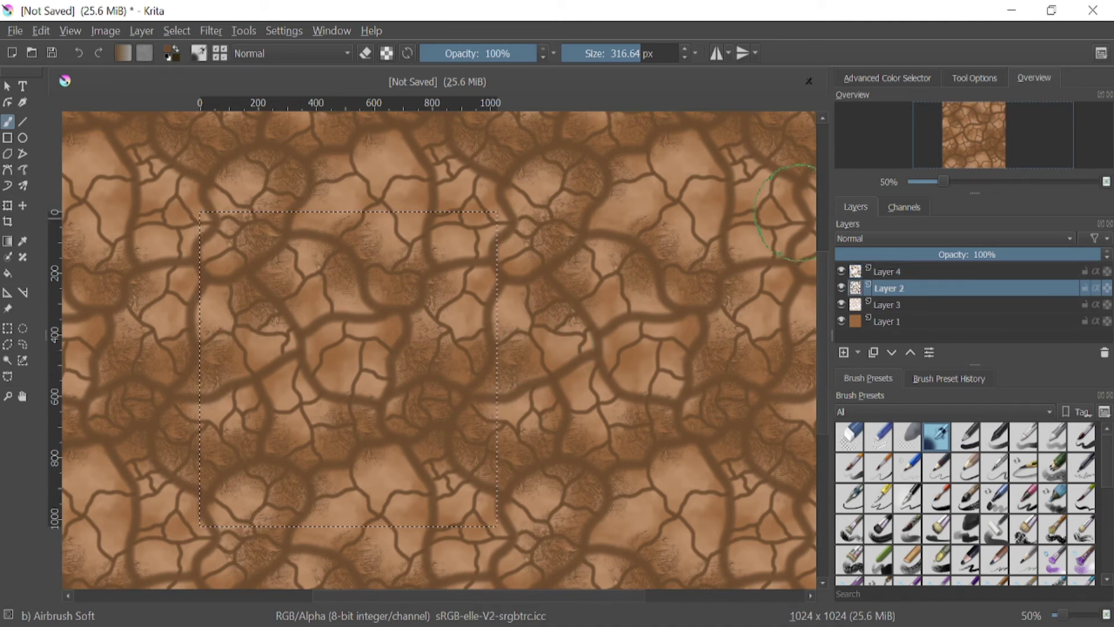
pyautogui.rightClick(896, 290)
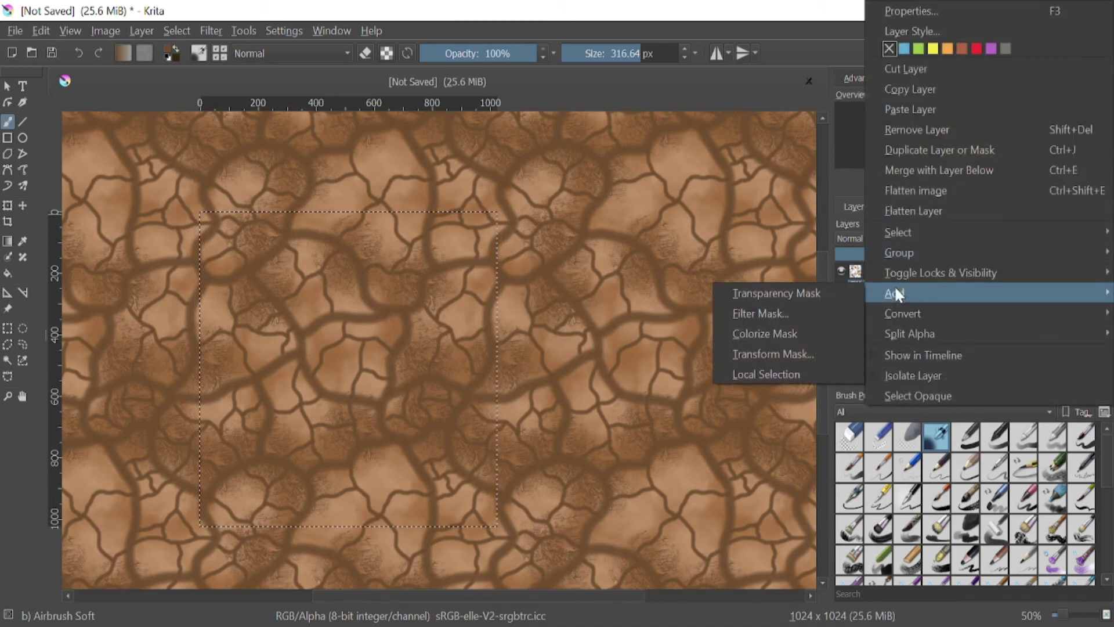
pyautogui.click(941, 152)
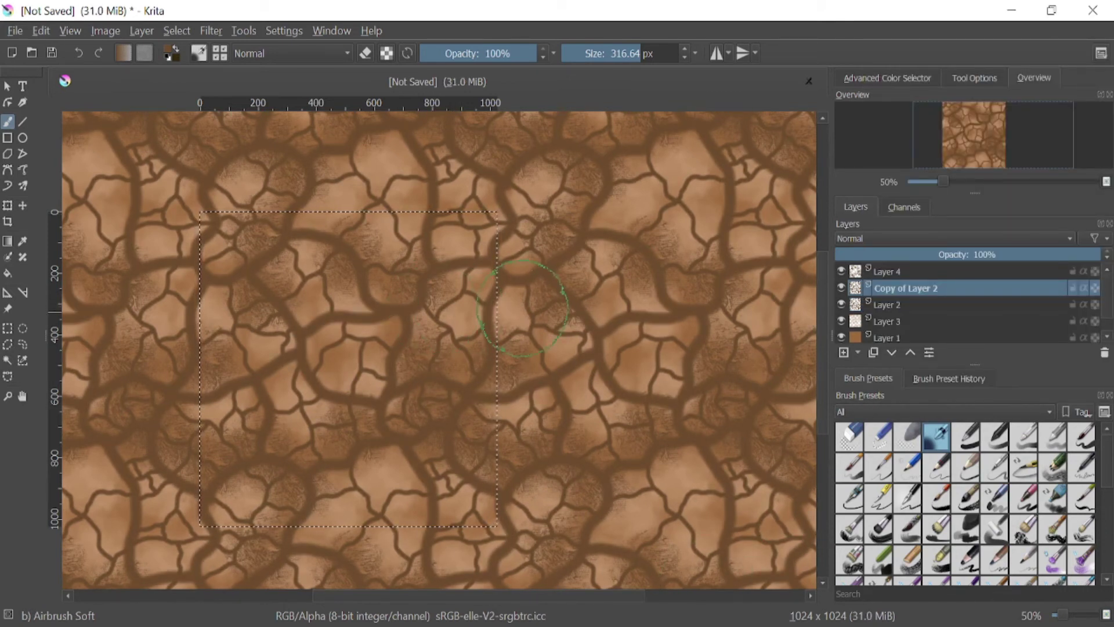
# Apply a Gaussian Blur with a 51.35 px radius to Copy of Layer 2 and move it below Layer 2.
pyautogui.moveTo(232, 322); pyautogui.dragTo(365, 291)
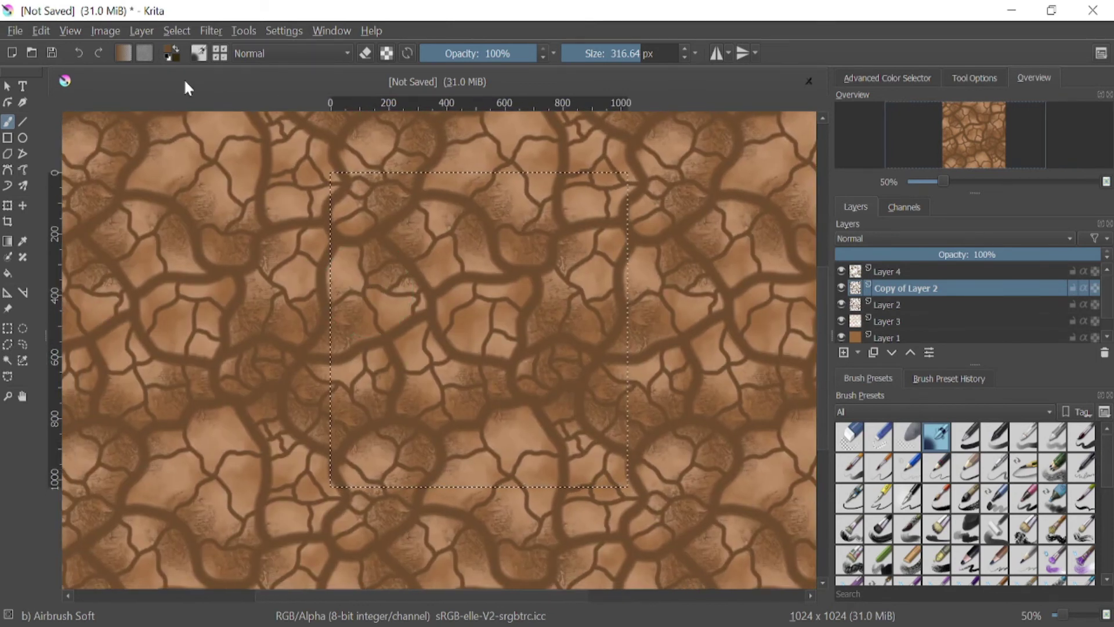
pyautogui.click(211, 31)
pyautogui.moveTo(253, 113)
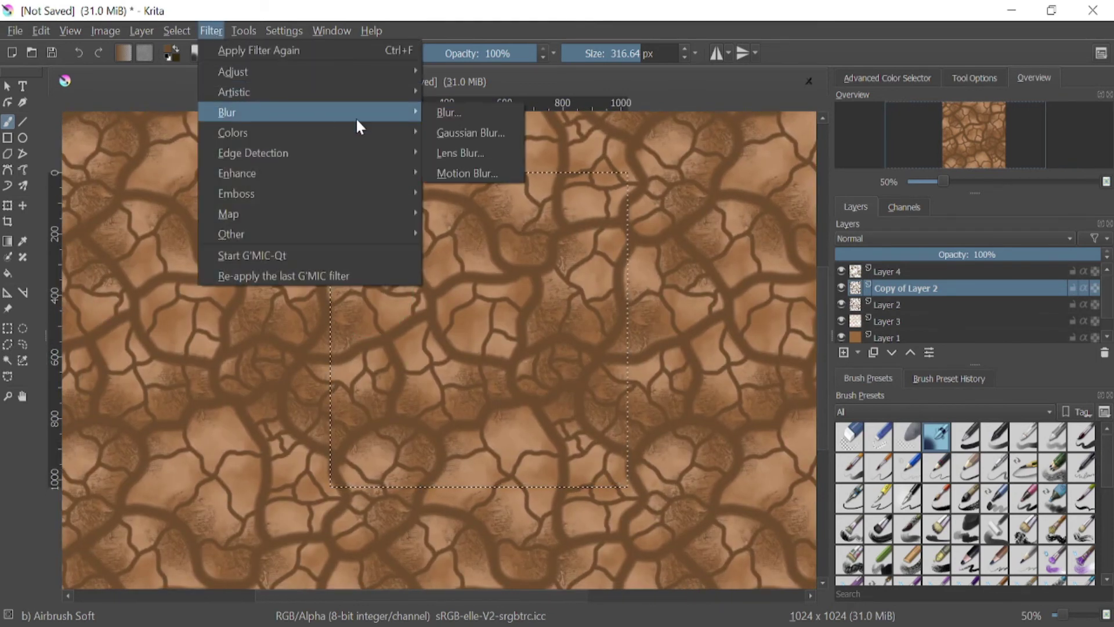
pyautogui.click(451, 132)
pyautogui.moveTo(293, 235); pyautogui.dragTo(315, 235)
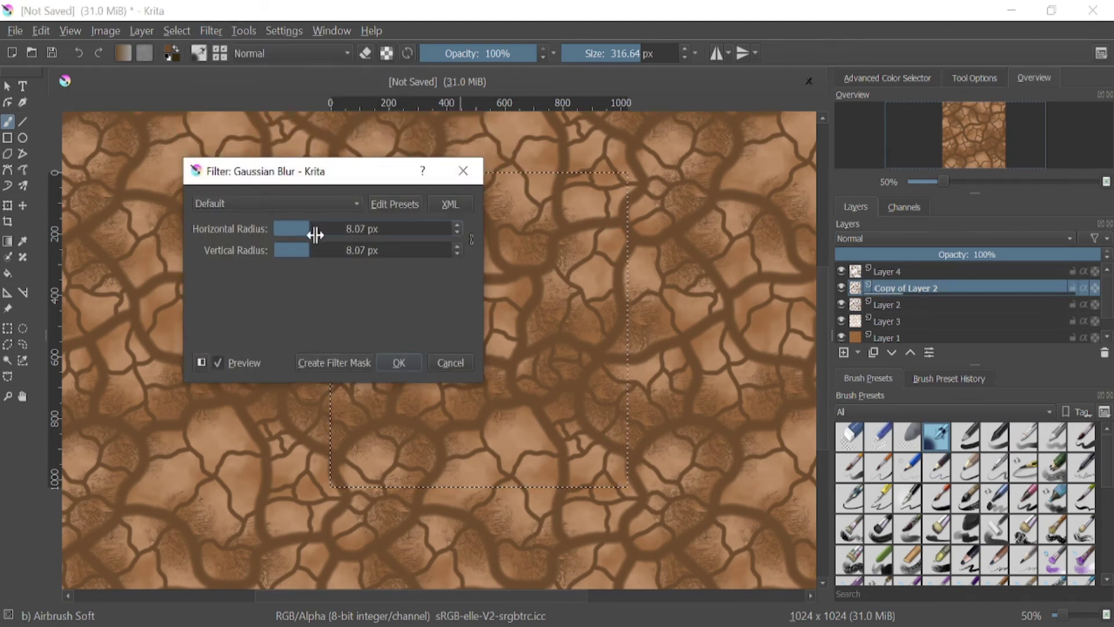
pyautogui.moveTo(315, 235); pyautogui.dragTo(340, 235)
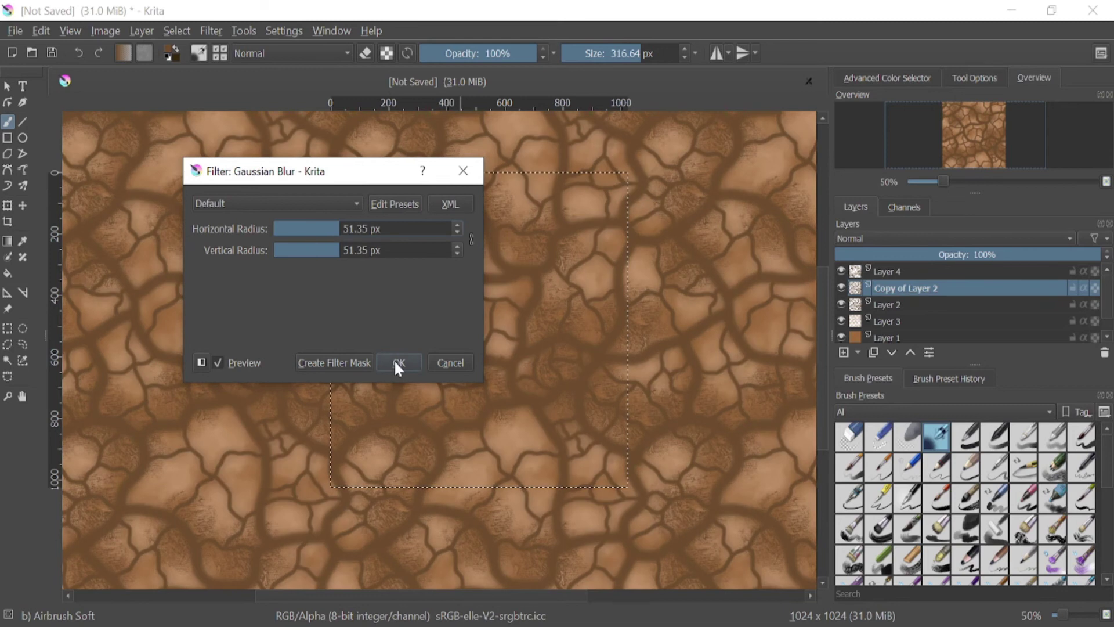
pyautogui.click(398, 364)
pyautogui.moveTo(907, 292); pyautogui.dragTo(907, 305)
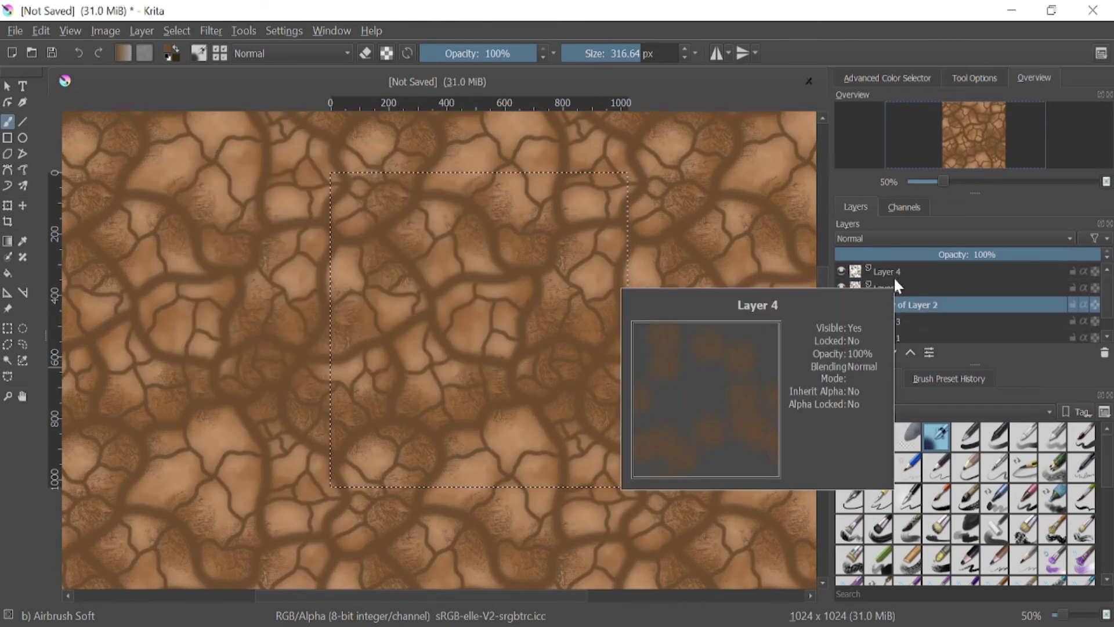
# Add a new layer above Layer 4 and choose the predefined brush tip spines, testing it on the scratchpad and clearing the marks.
pyautogui.press('Insert')
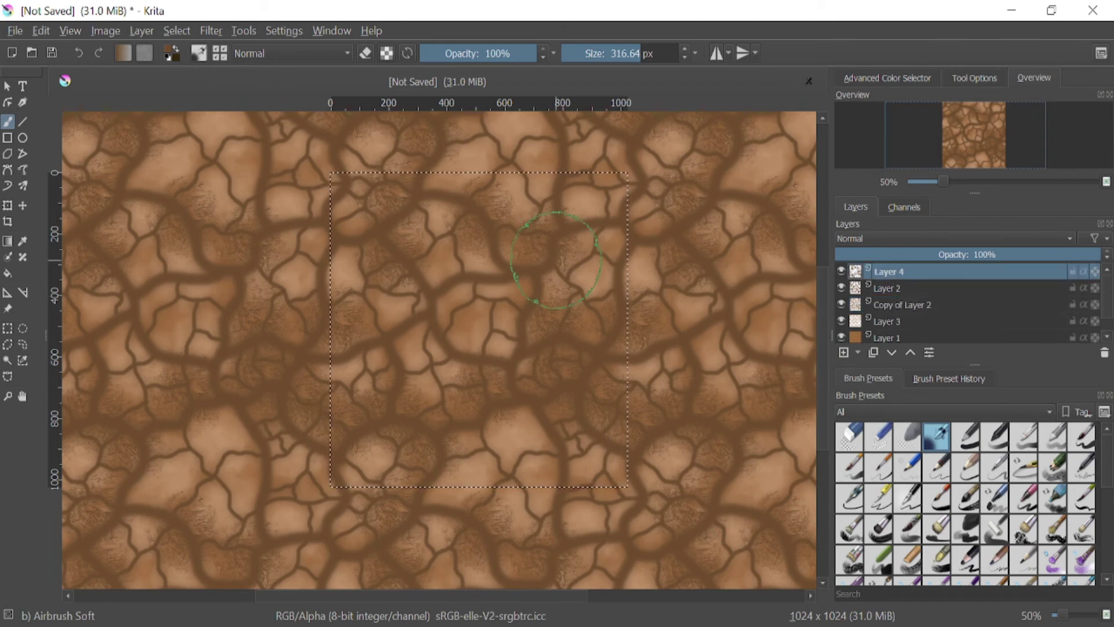
pyautogui.click(197, 52)
pyautogui.moveTo(521, 256)
pyautogui.mouseDown()
pyautogui.moveTo(520, 385)
pyautogui.moveTo(519, 374)
pyautogui.moveTo(537, 403)
pyautogui.mouseUp()
pyautogui.click(492, 373)
pyautogui.click(836, 226)
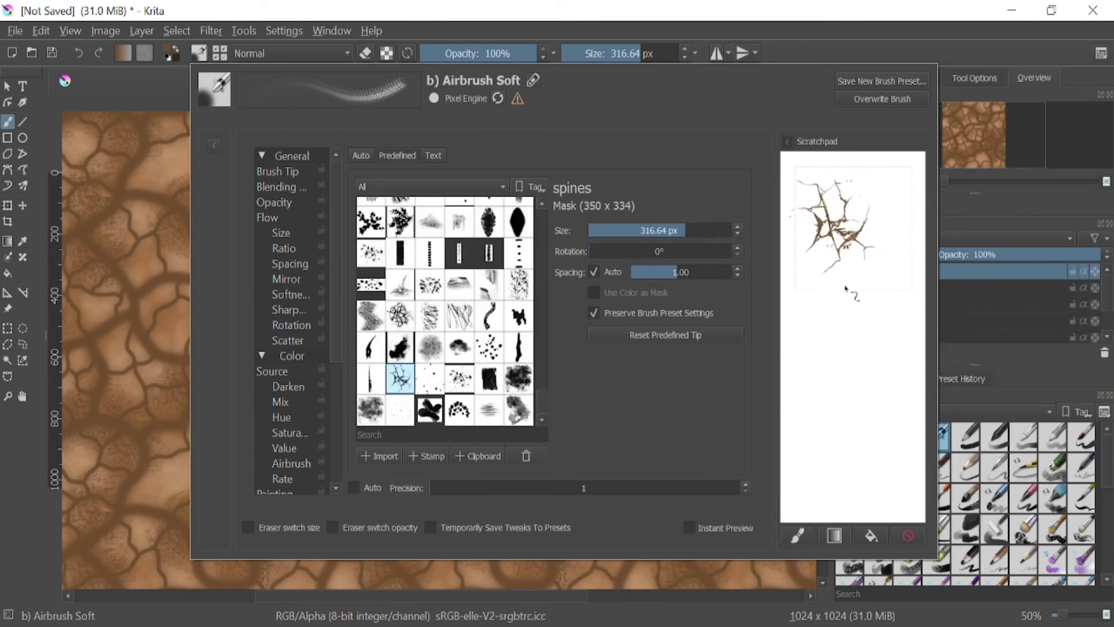
pyautogui.click(847, 335)
pyautogui.click(826, 416)
pyautogui.click(891, 427)
pyautogui.click(909, 253)
pyautogui.click(771, 5)
# Set the brush size to 102.28 px and stamp small spine-shaped cracks inside the light cells on Layer 5.
pyautogui.moveTo(632, 60); pyautogui.dragTo(626, 62)
pyautogui.click(616, 54)
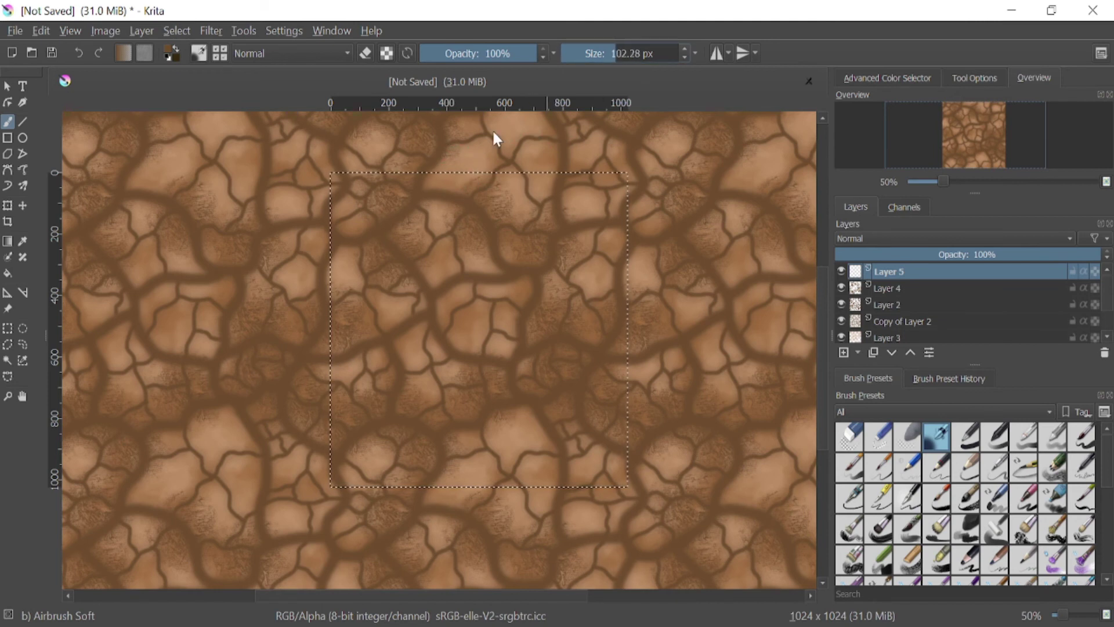
pyautogui.click(466, 164)
pyautogui.click(512, 127)
pyautogui.click(473, 326)
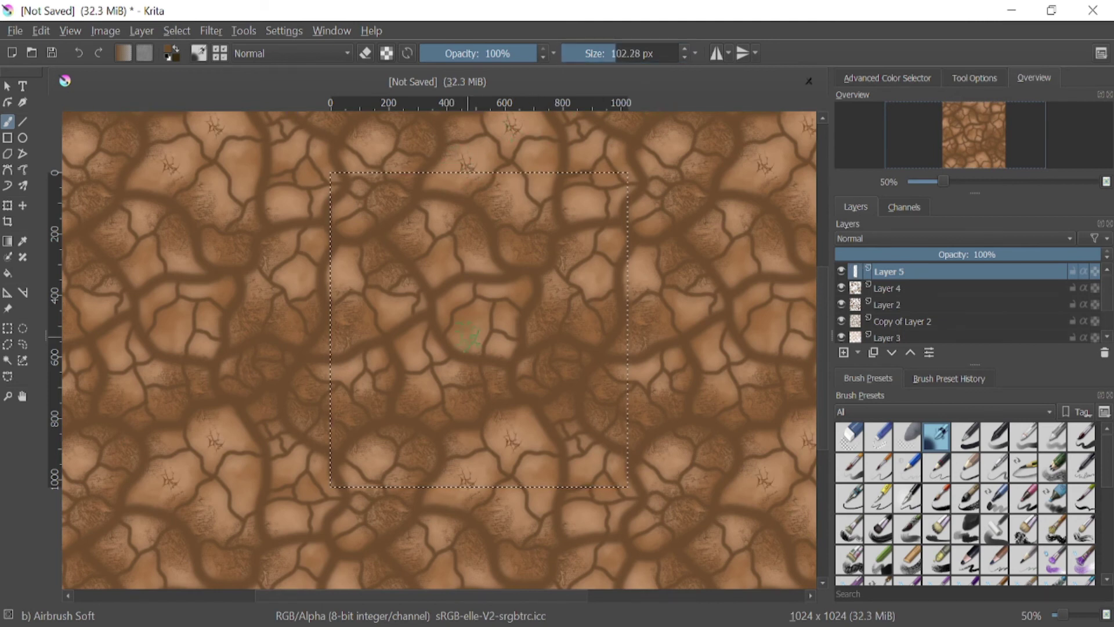
pyautogui.click(444, 260)
pyautogui.click(340, 269)
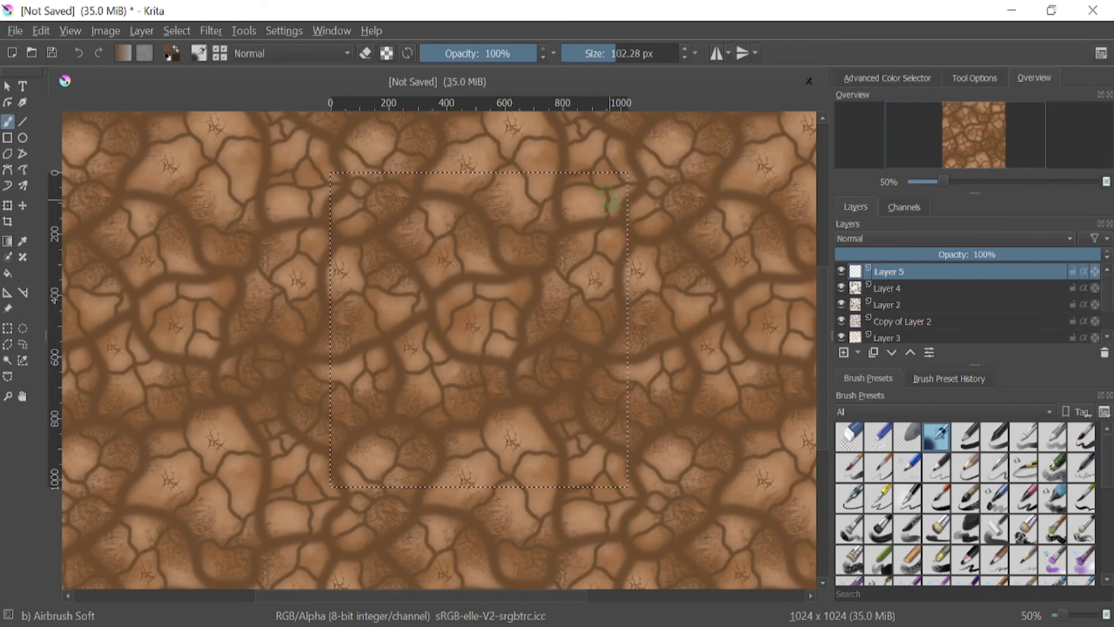
# Apply a light Gaussian Blur to the small stamped cracks on Layer 5.
pyautogui.click(211, 31)
pyautogui.moveTo(271, 109)
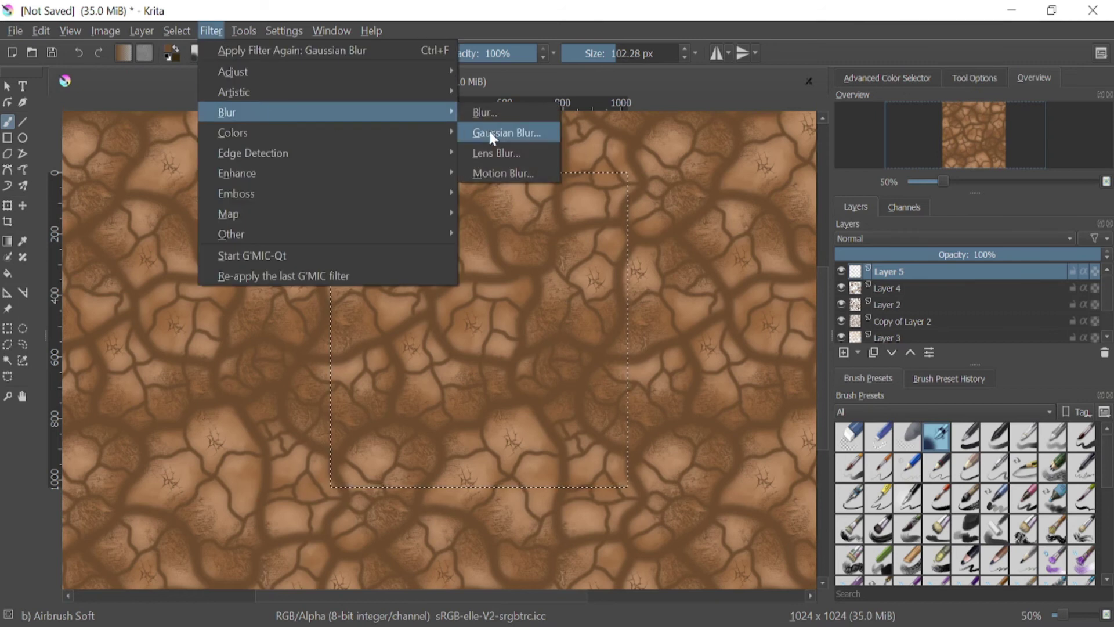
pyautogui.click(487, 131)
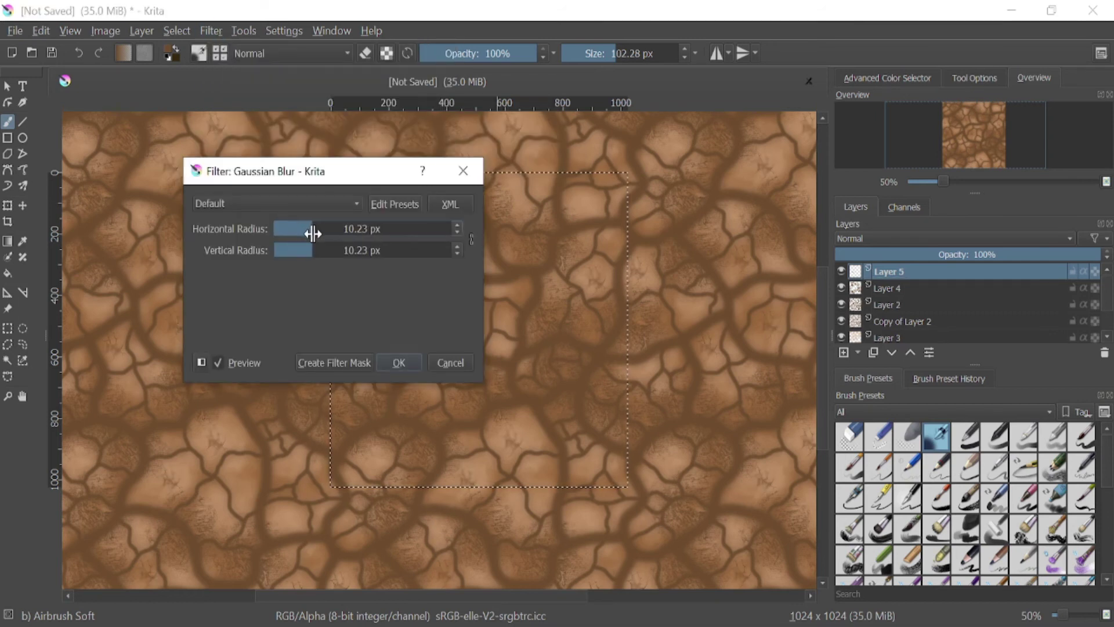
pyautogui.moveTo(371, 174); pyautogui.dragTo(403, 136)
pyautogui.click(430, 323)
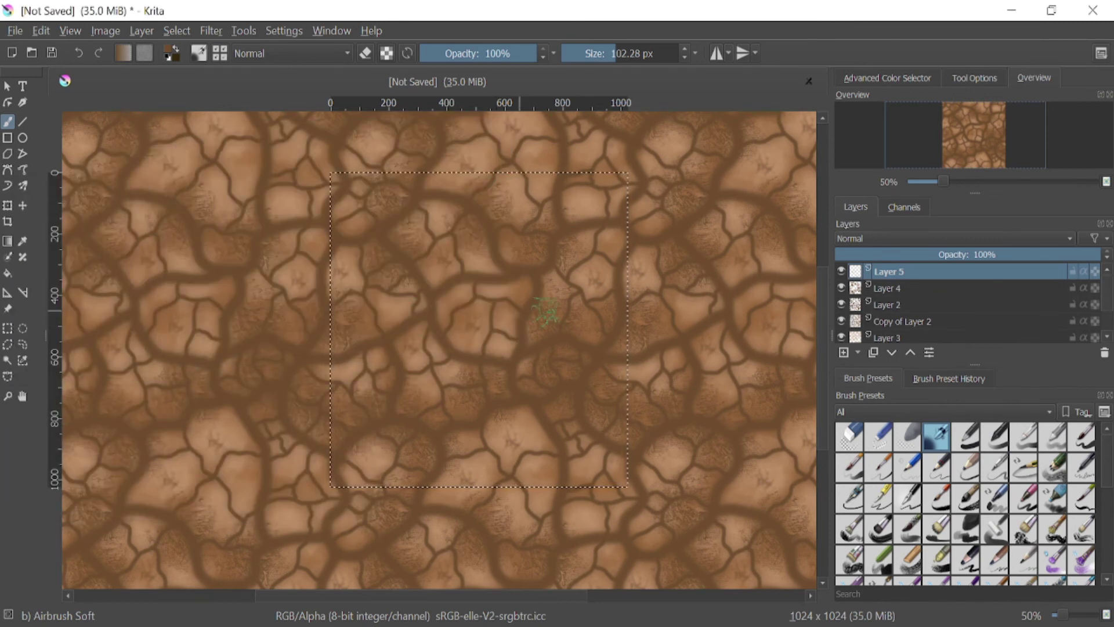
# Reapply the Gaussian Blur to Layer 4 and compare the texture with Layer 2 hidden and shown.
pyautogui.click(889, 287)
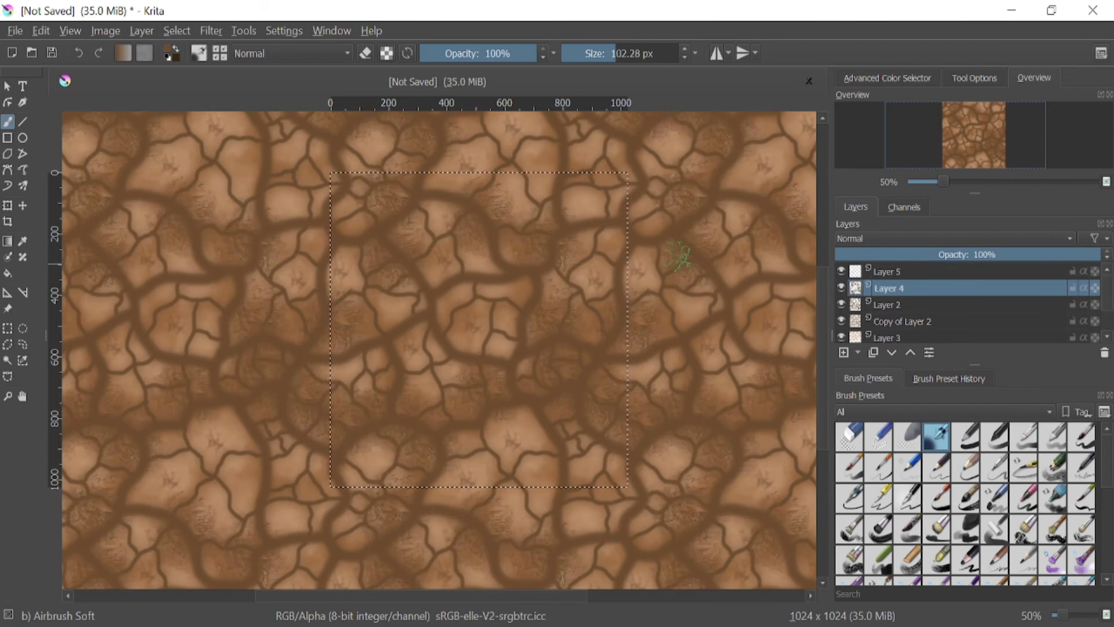
pyautogui.click(211, 30)
pyautogui.click(243, 53)
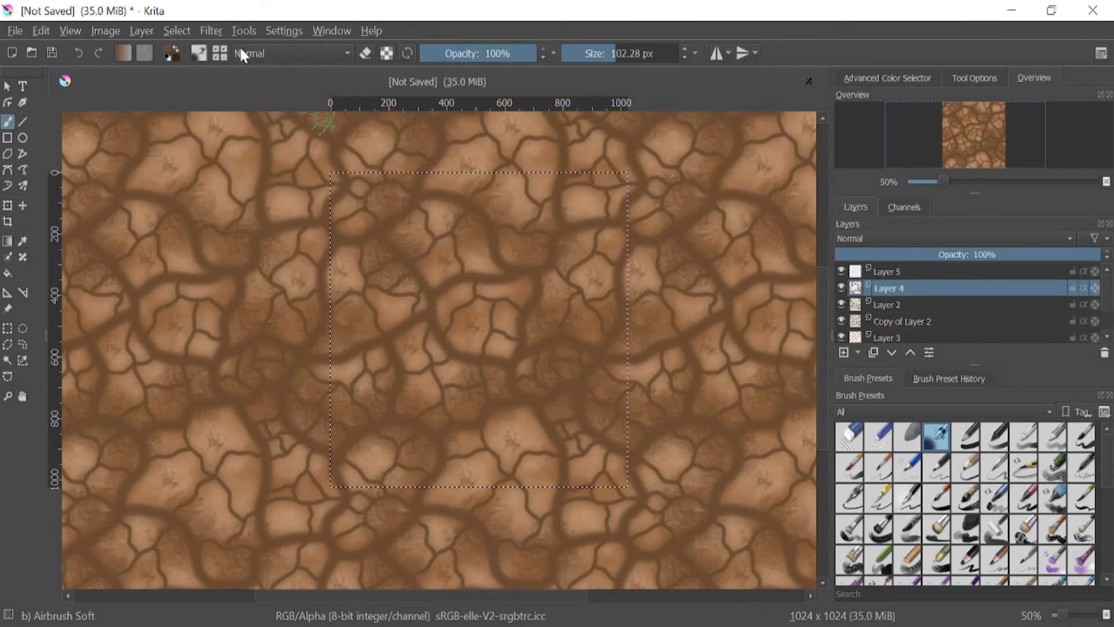
pyautogui.click(842, 305)
pyautogui.click(842, 304)
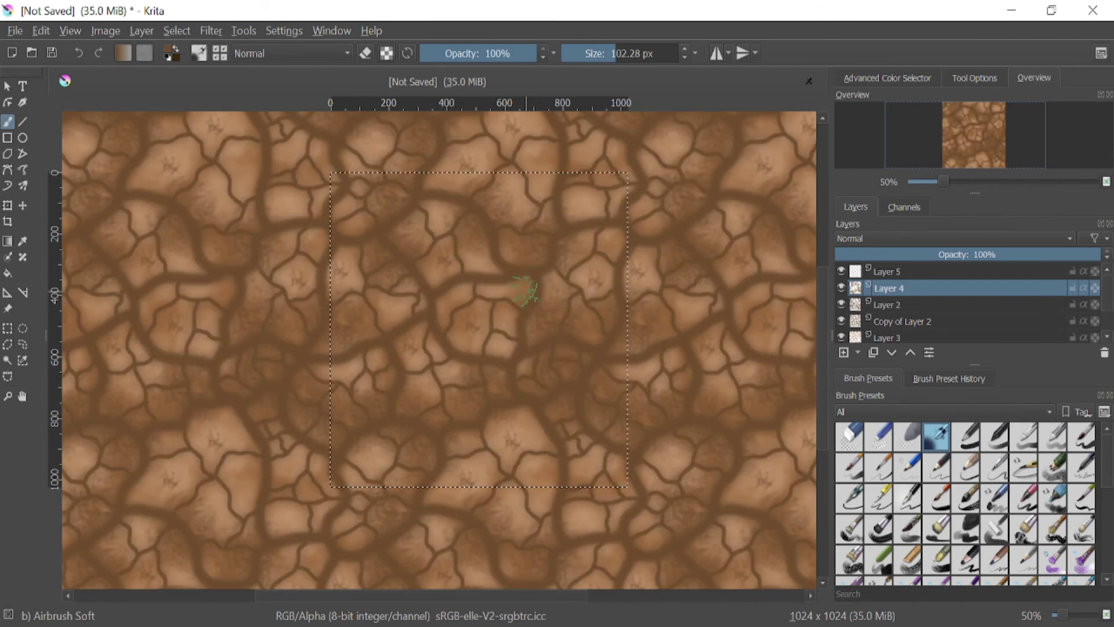
pyautogui.press('w')
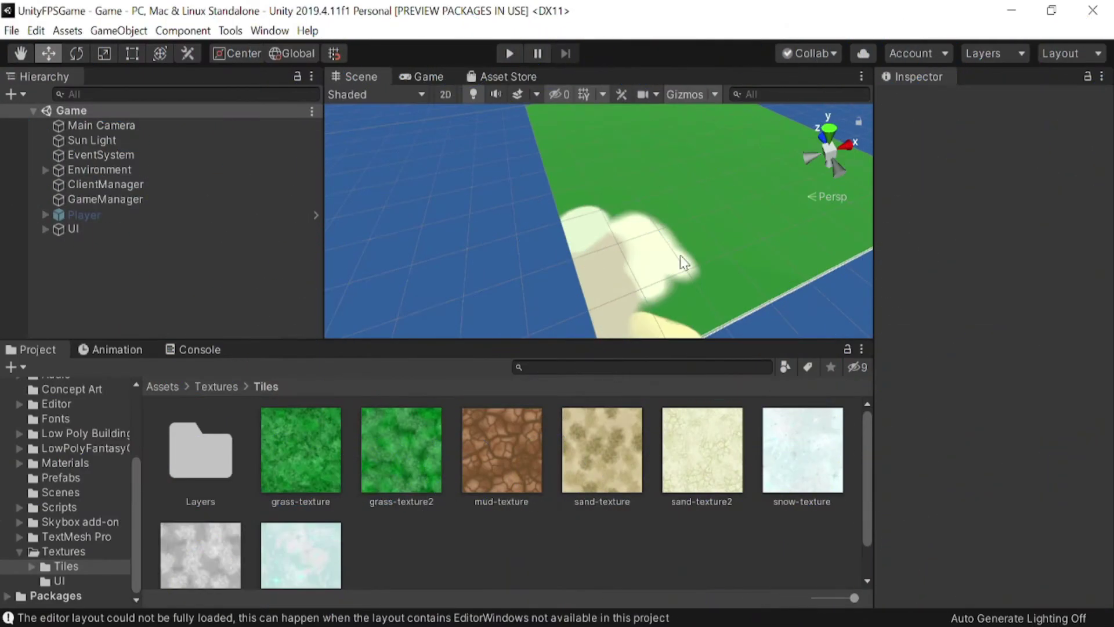
# Switch to Unity, expand Environment, focus on Suburb House Grey to view the surrounding terrain, and widen the scene view.
pyautogui.scroll(-4, 714, 244)
pyautogui.moveTo(716, 259); pyautogui.dragTo(743, 255)
pyautogui.scroll(4, 574, 226)
pyautogui.doubleClick(87, 169)
pyautogui.click(45, 169)
pyautogui.doubleClick(97, 198)
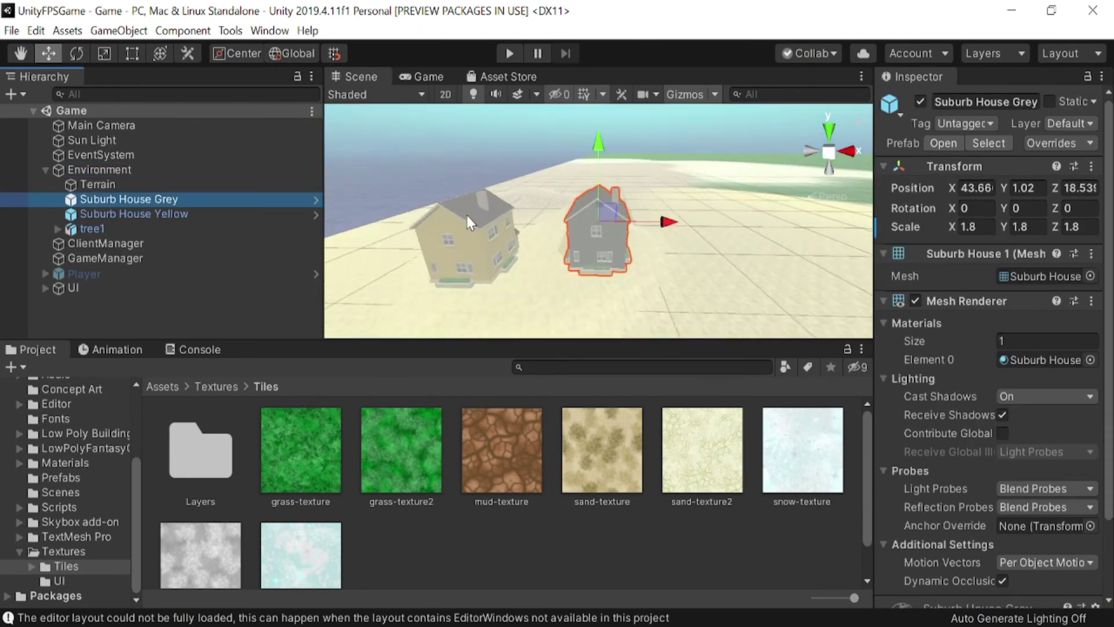
pyautogui.moveTo(670, 209); pyautogui.dragTo(479, 288)
pyautogui.scroll(-5, 495, 219)
pyautogui.moveTo(348, 340); pyautogui.dragTo(258, 340)
# Set mud-texture's import settings to Alpha Is Transparency, filter mode Point (no filter) and max size 1024, and apply them.
pyautogui.click(501, 464)
pyautogui.click(1021, 303)
pyautogui.click(1030, 319)
pyautogui.click(1046, 380)
pyautogui.click(1042, 496)
pyautogui.click(1003, 235)
pyautogui.scroll(-2, 945, 315)
pyautogui.click(1072, 433)
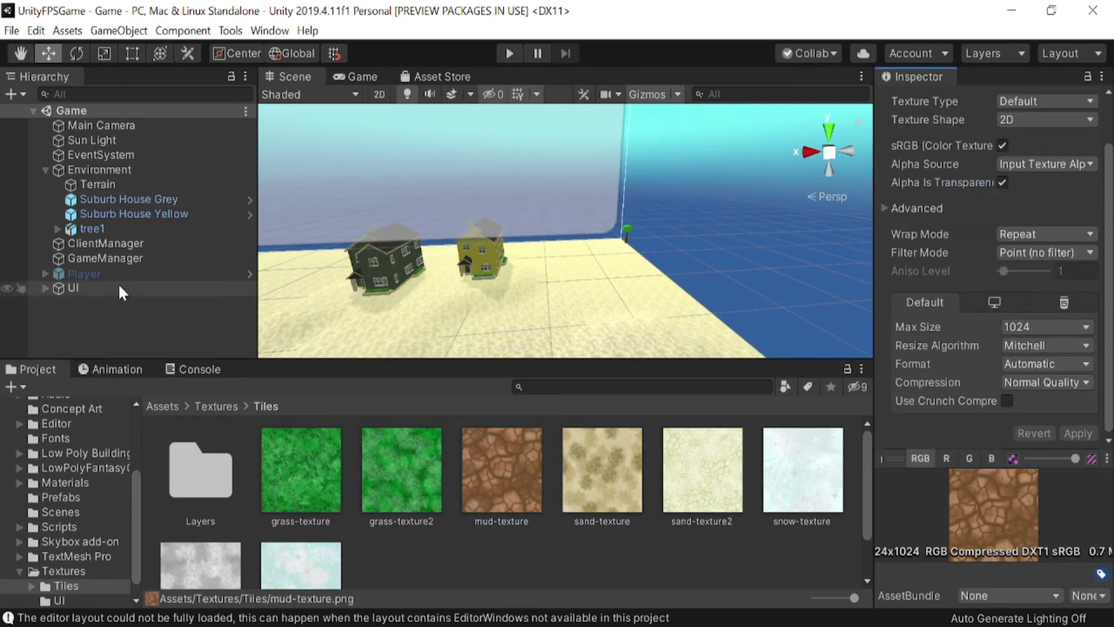
# Put the Terrain in Paint Texture mode and create a new terrain layer from the mud texture, searching for "mud".
pyautogui.click(97, 184)
pyautogui.click(974, 256)
pyautogui.click(952, 281)
pyautogui.click(934, 336)
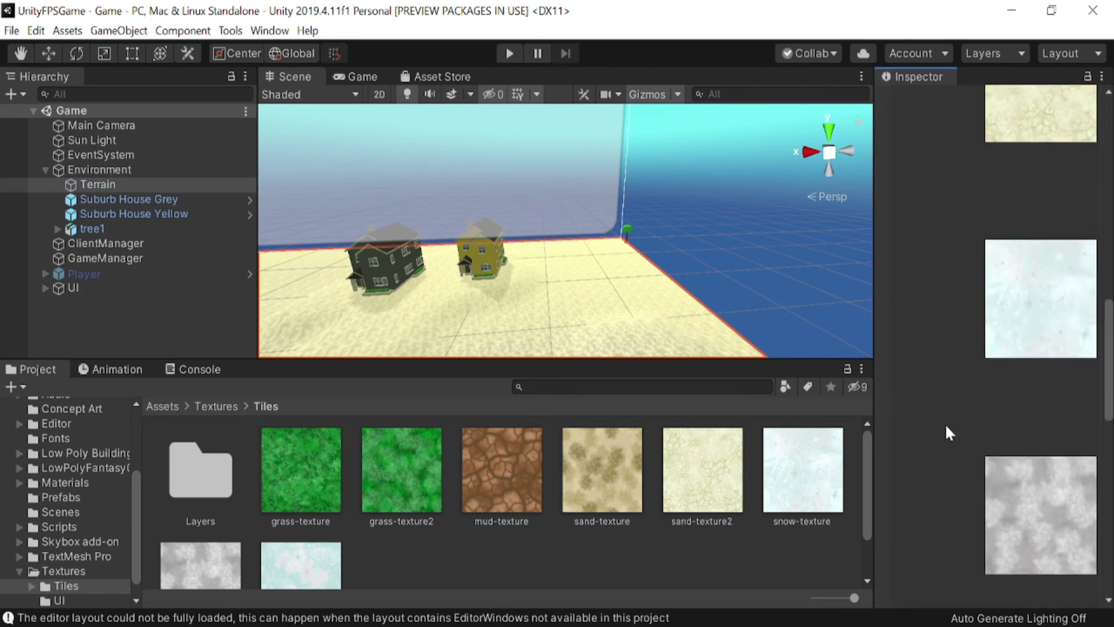
pyautogui.scroll(-10, 946, 425)
pyautogui.click(1002, 401)
pyautogui.click(995, 436)
pyautogui.click(1098, 242)
pyautogui.click(1016, 402)
pyautogui.click(1022, 408)
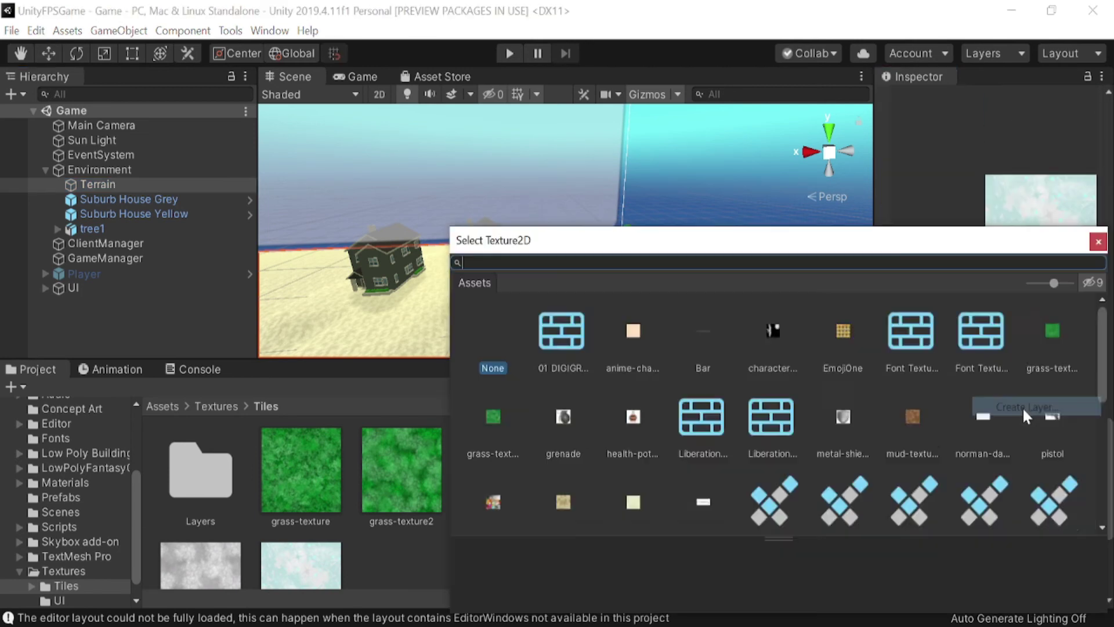
pyautogui.write('mud')
pyautogui.doubleClick(560, 308)
# Rename the new terrain layer asset to mud-texture, move it into the Layers folder and open that folder.
pyautogui.rightClick(589, 471)
pyautogui.click(658, 133)
pyautogui.write('mud-texture')
pyautogui.press('Return')
pyautogui.moveTo(602, 470); pyautogui.dragTo(200, 470)
pyautogui.doubleClick(200, 470)
# Choose the mud-texture layer in the Terrain's Paint Texture mode and paint a patch around the yellow house.
pyautogui.click(107, 180)
pyautogui.click(979, 282)
pyautogui.click(971, 339)
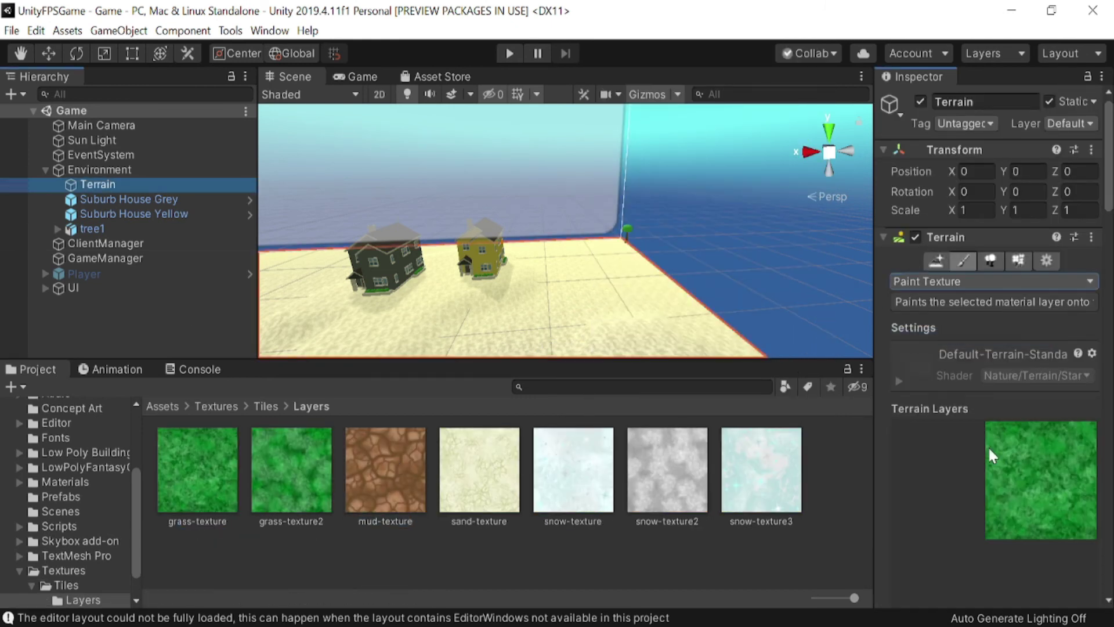
pyautogui.scroll(-12, 990, 436)
pyautogui.click(1010, 300)
pyautogui.moveTo(504, 300); pyautogui.dragTo(507, 288)
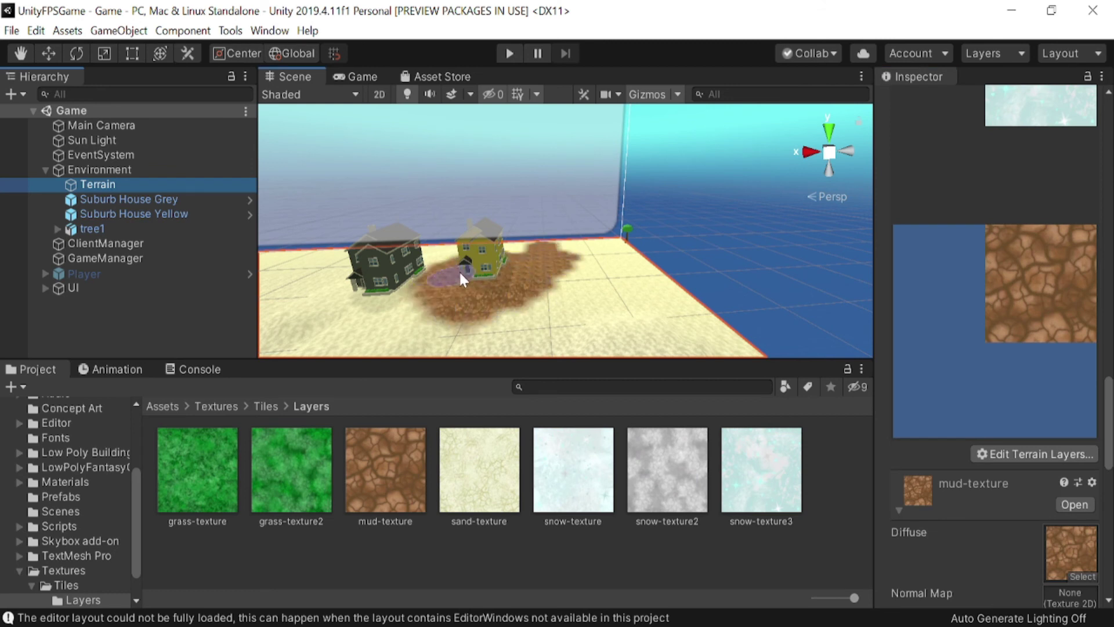
pyautogui.scroll(-5, 532, 253)
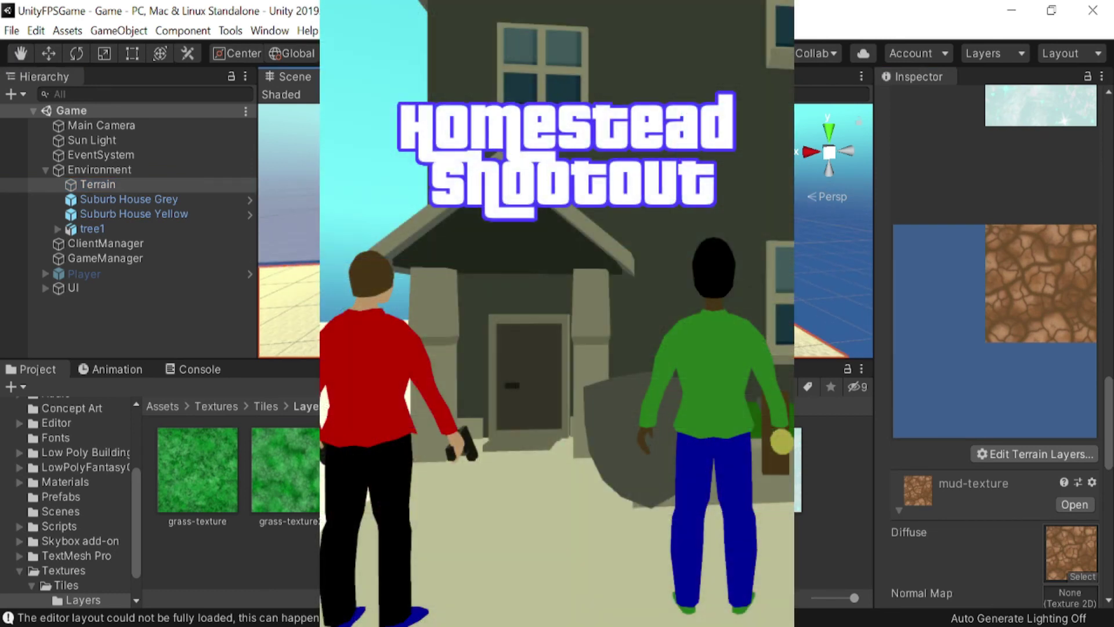